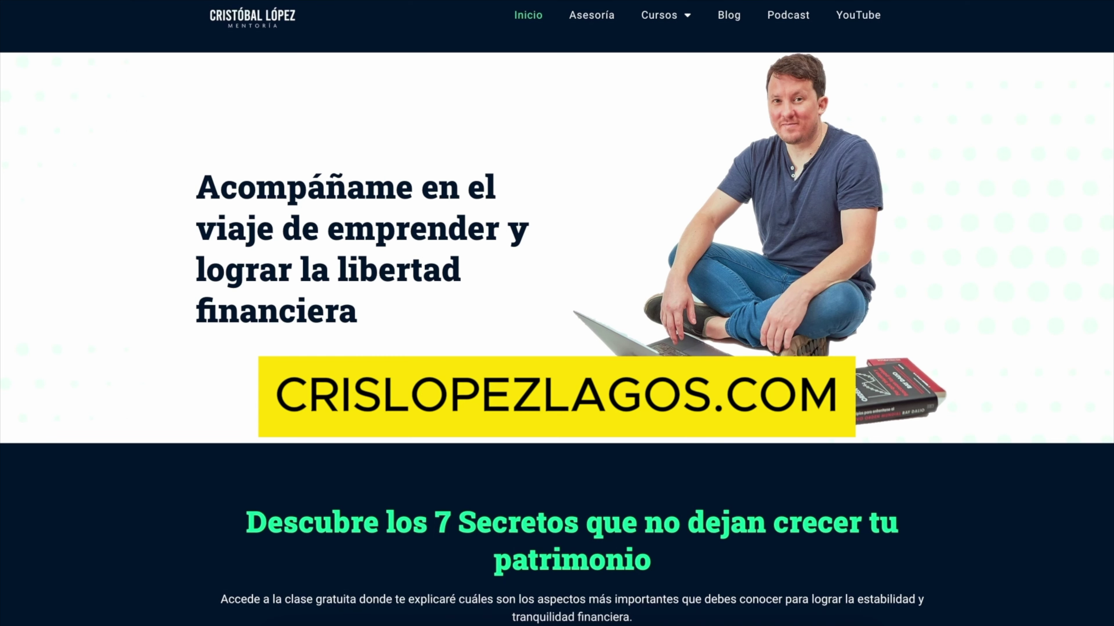
# Open the Curso de Negocios Inmobiliarios Rentables page and look through its program outline, teachers and student testimonials.
pyautogui.moveTo(687, 20)
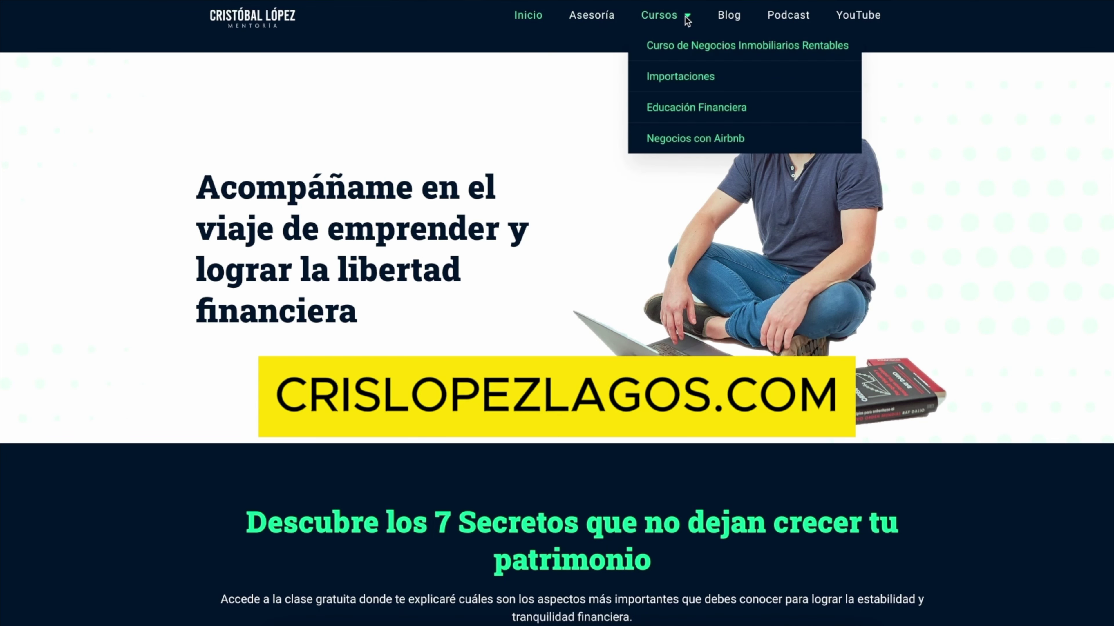
pyautogui.click(729, 47)
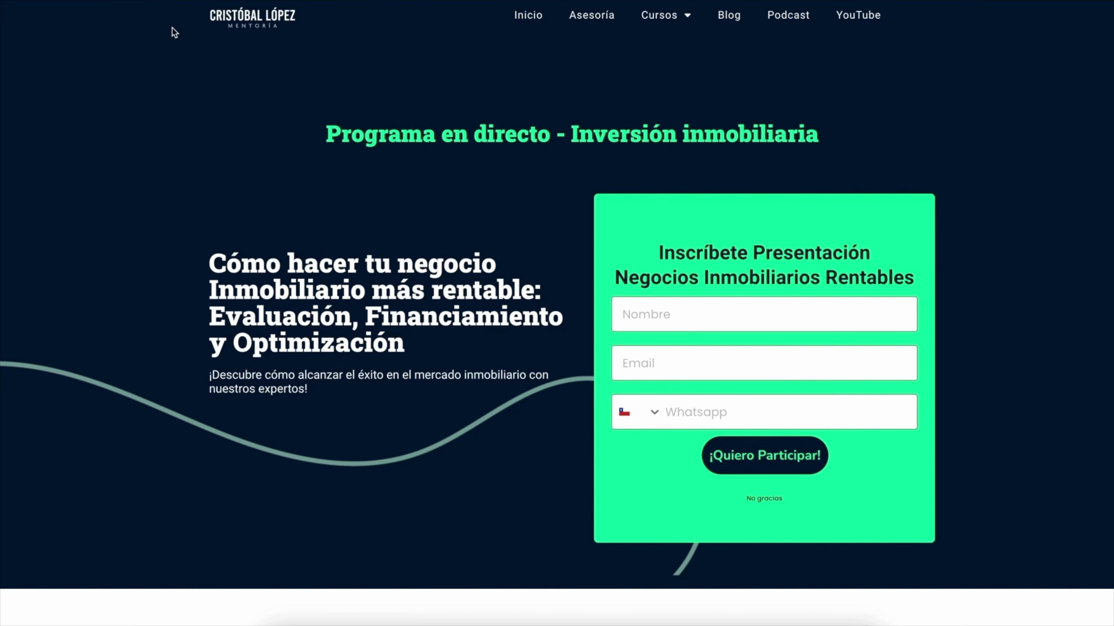
pyautogui.scroll(-10, 332, 366)
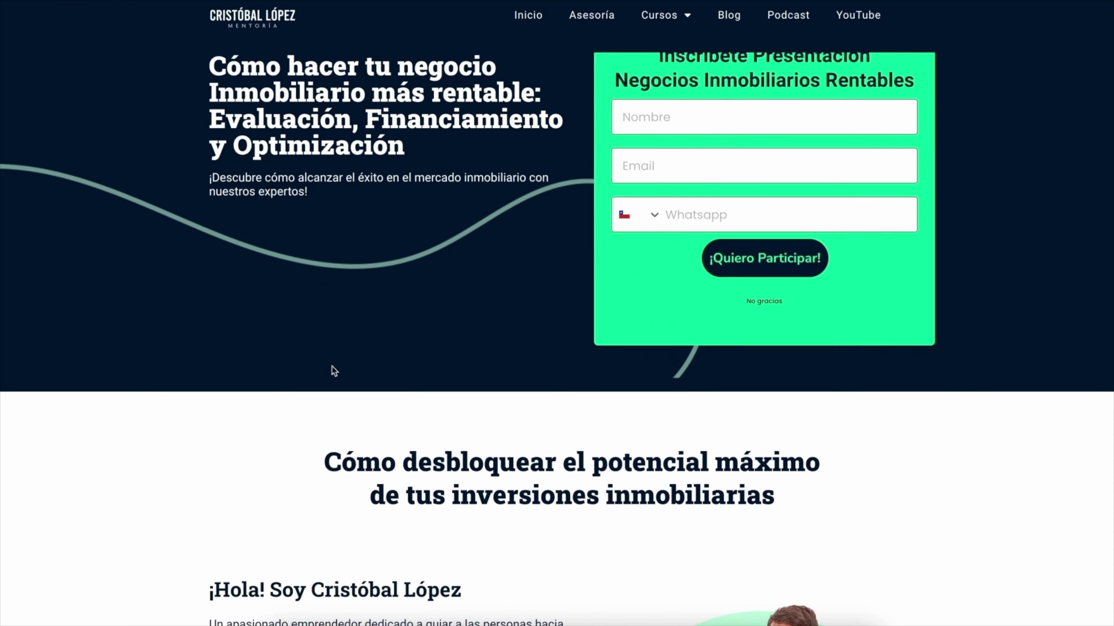
pyautogui.scroll(-15, 332, 365)
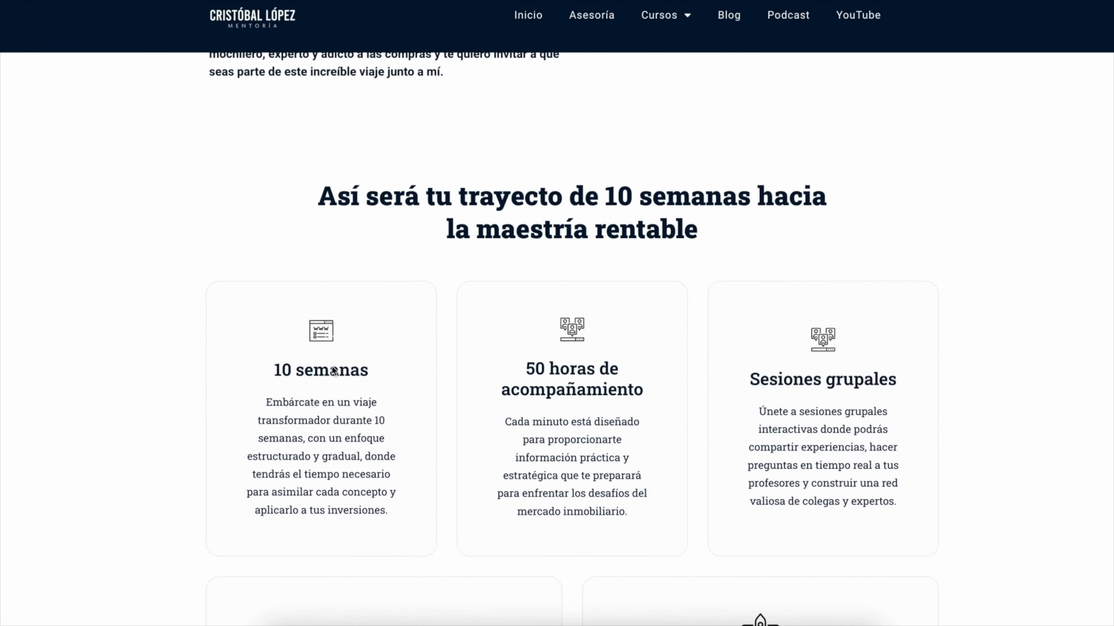
pyautogui.scroll(-15, 333, 370)
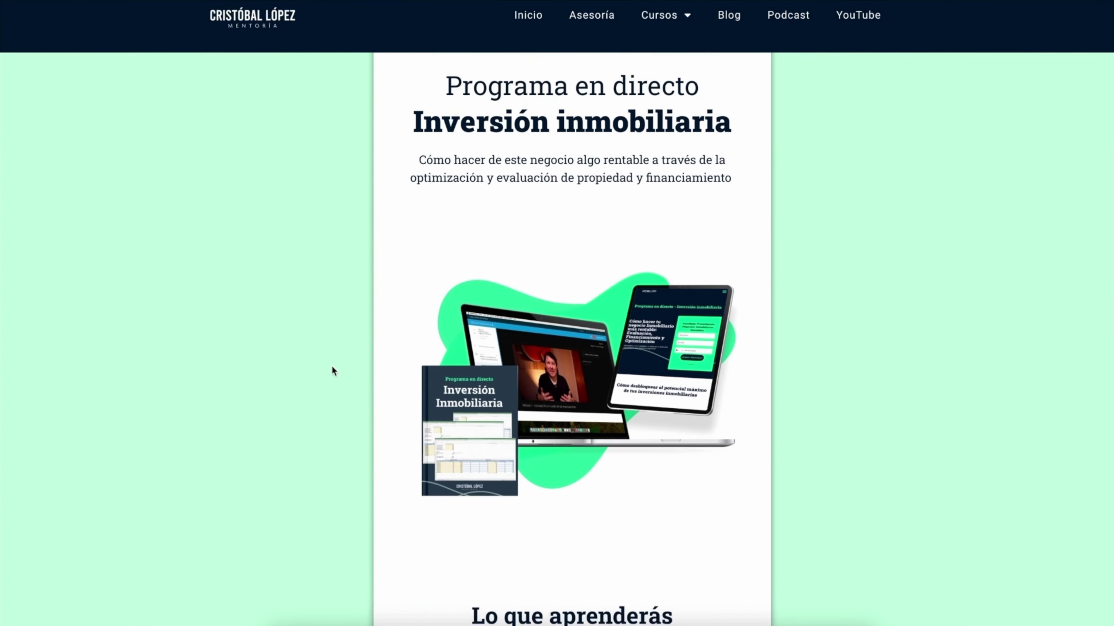
pyautogui.scroll(-15, 332, 367)
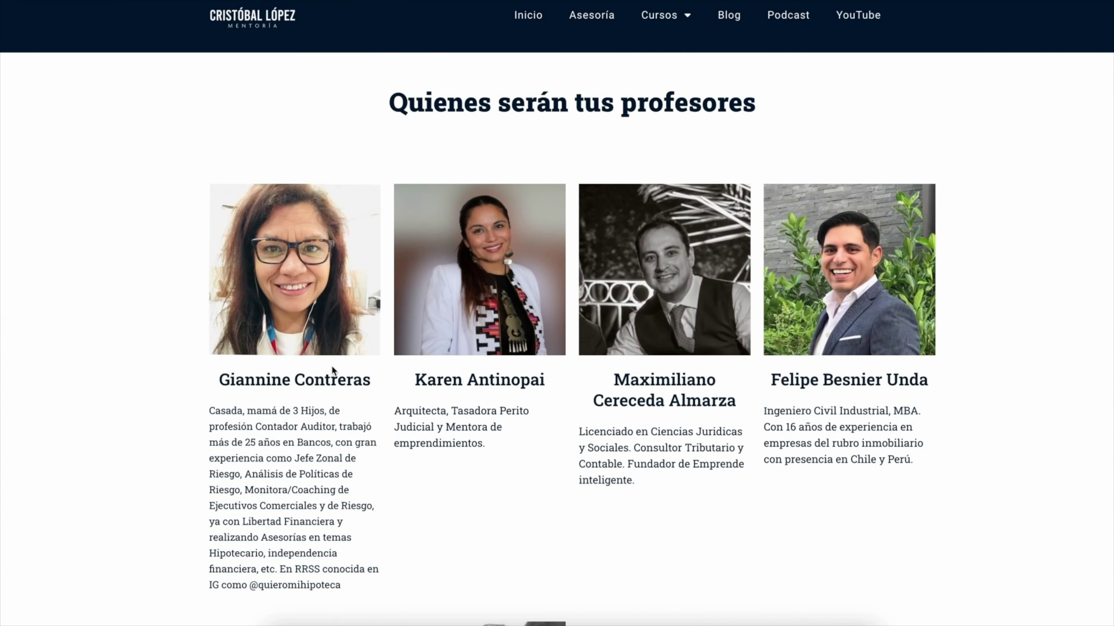
pyautogui.scroll(-15, 332, 367)
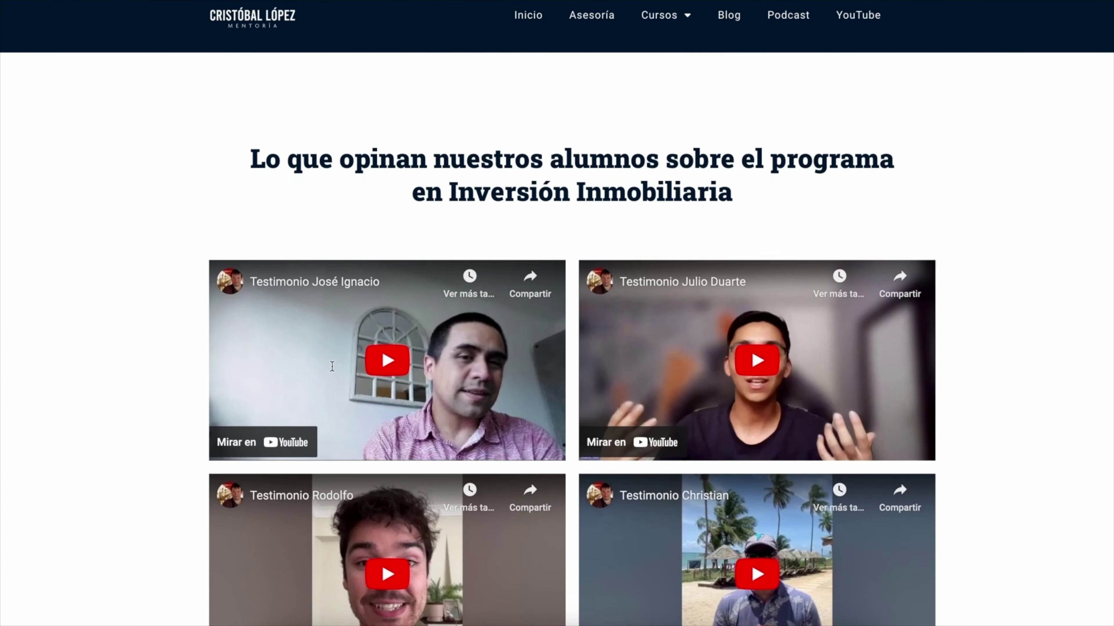
pyautogui.scroll(-15, 601, 460)
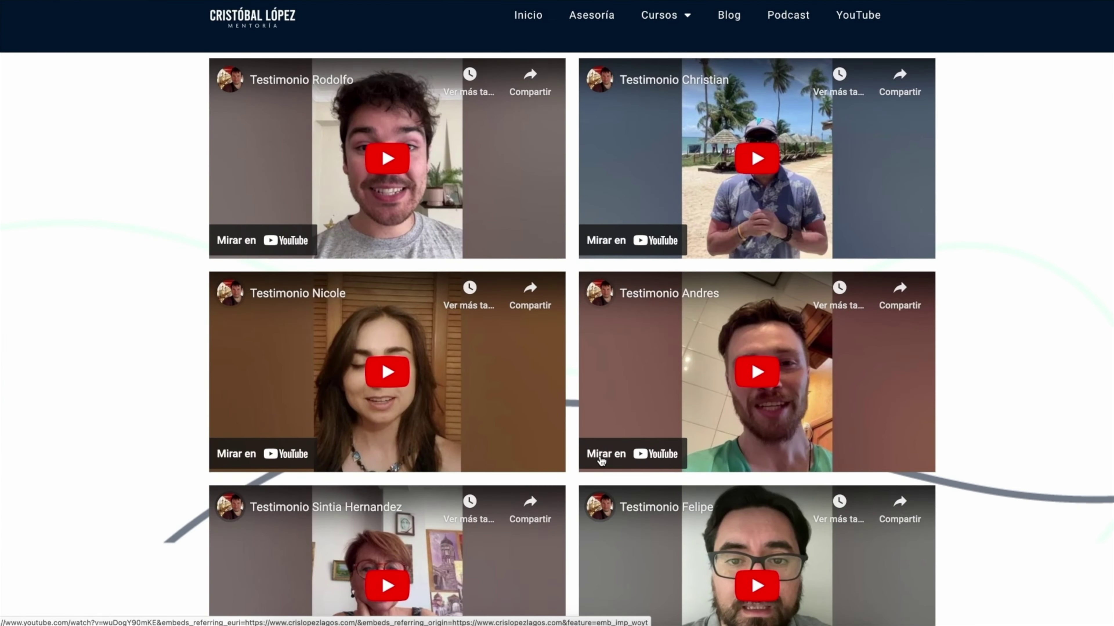
pyautogui.scroll(-8, 601, 460)
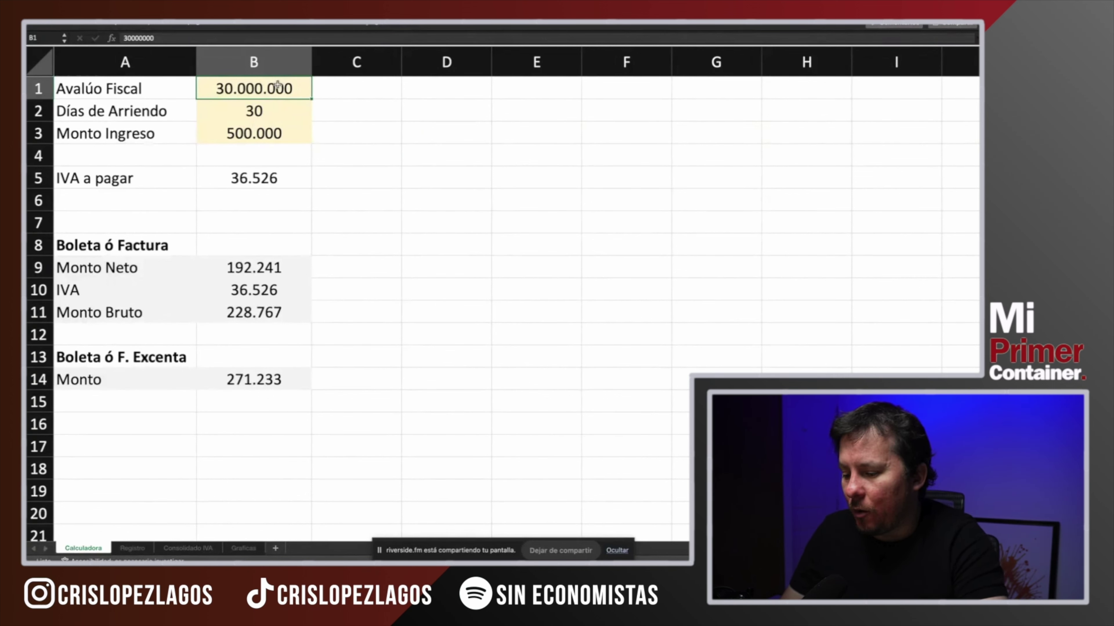
# Set Avalúo Fiscal to 50.000.000, Días de Arriendo to 10 and Monto Ingreso to 300.000 in the calculator.
pyautogui.write('50.000.00')
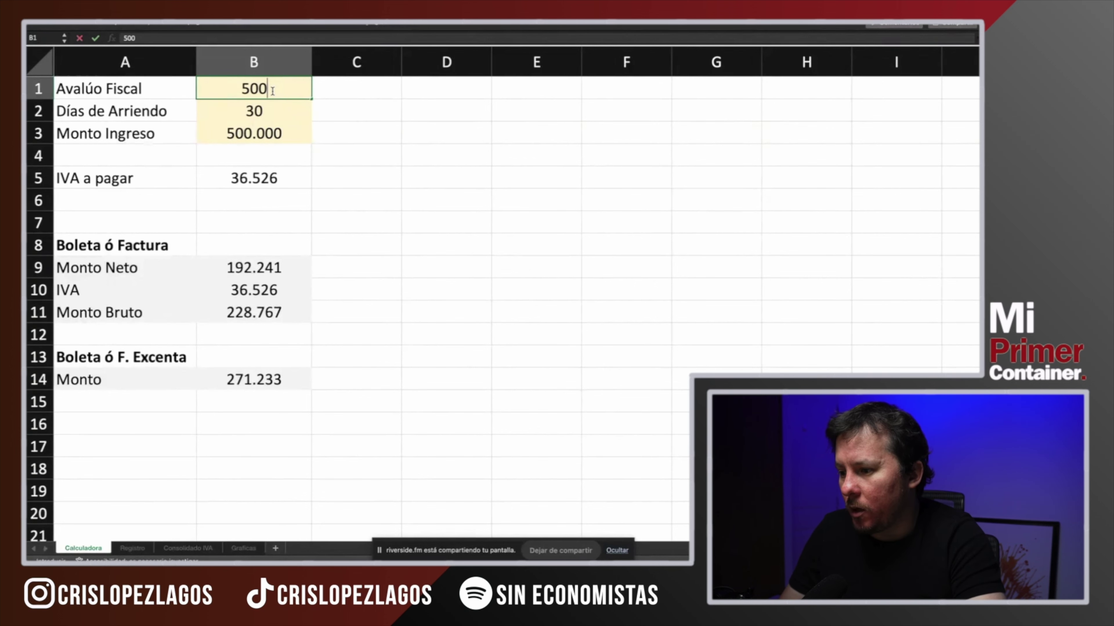
pyautogui.write('00000')
pyautogui.click(261, 108)
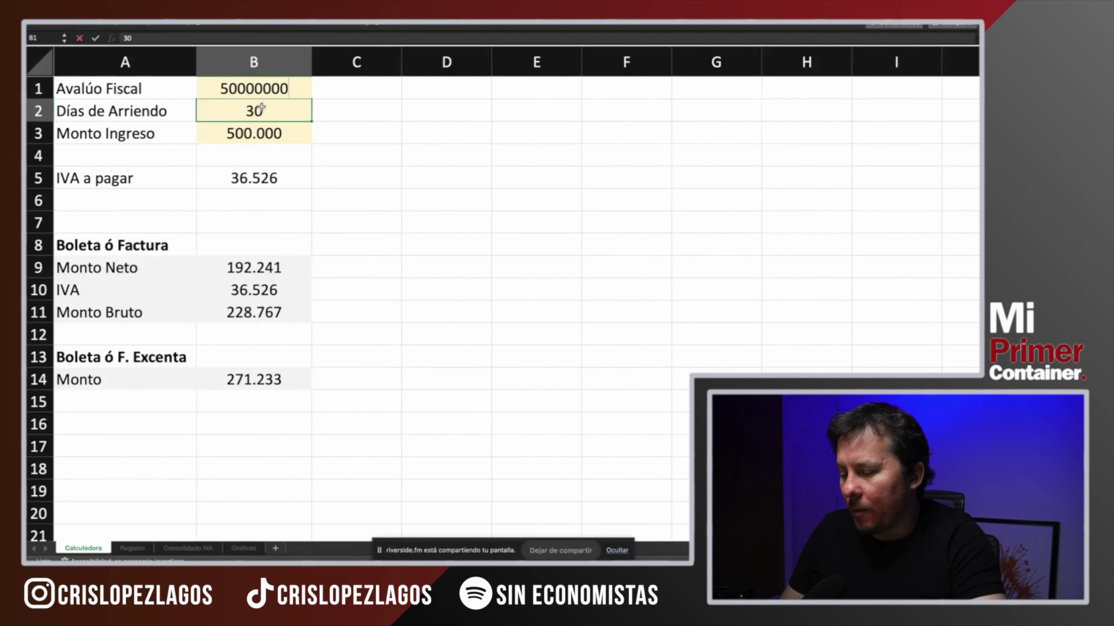
pyautogui.write('10')
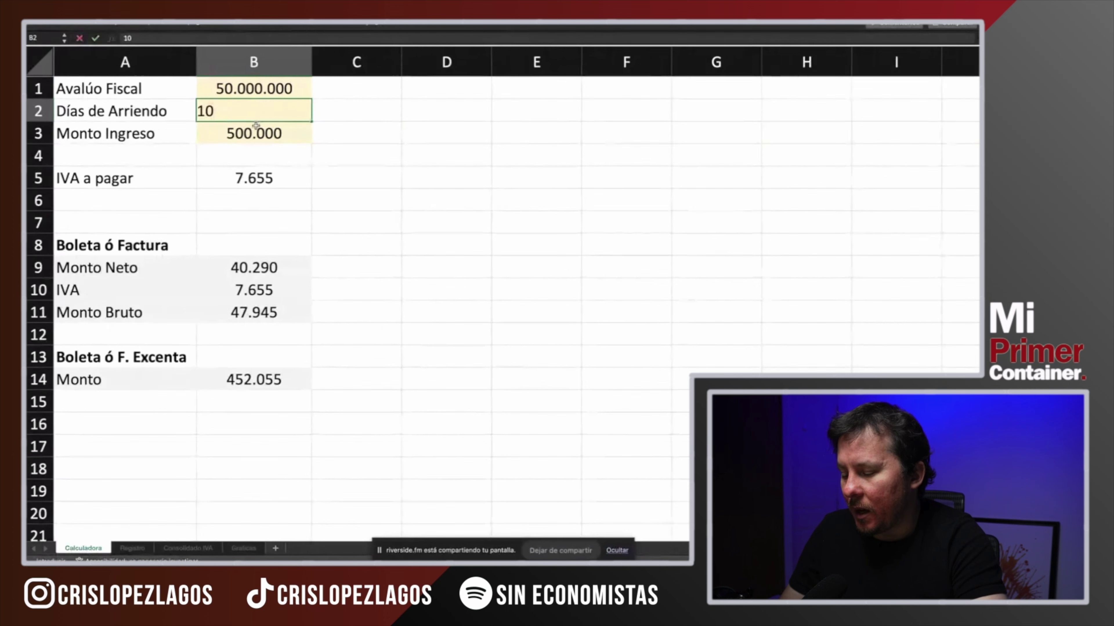
pyautogui.click(256, 128)
pyautogui.write('300000')
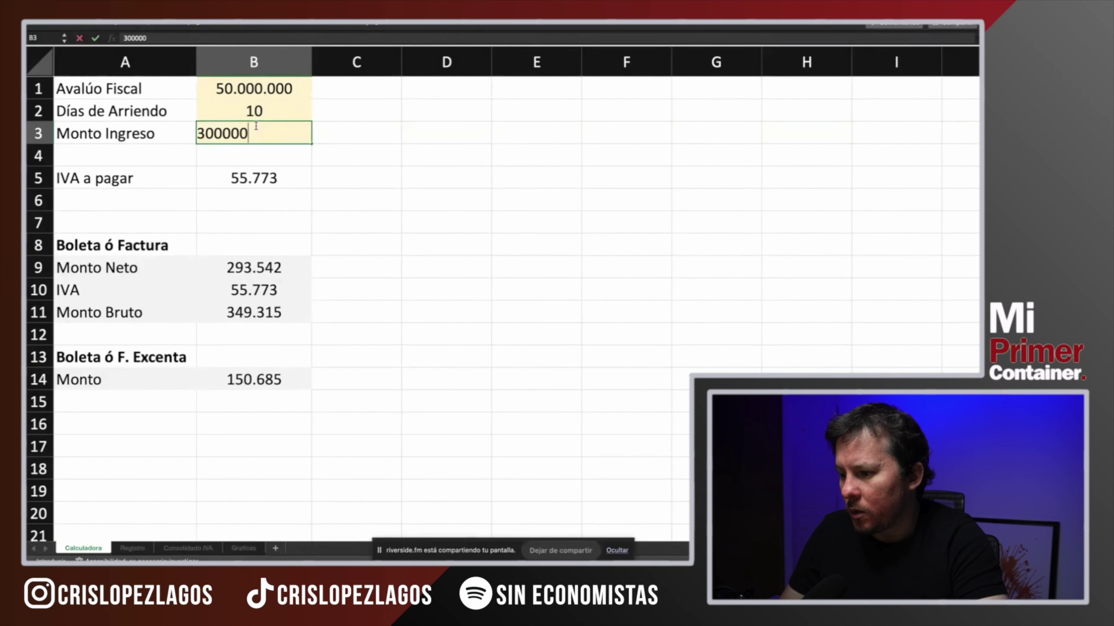
pyautogui.press('Return')
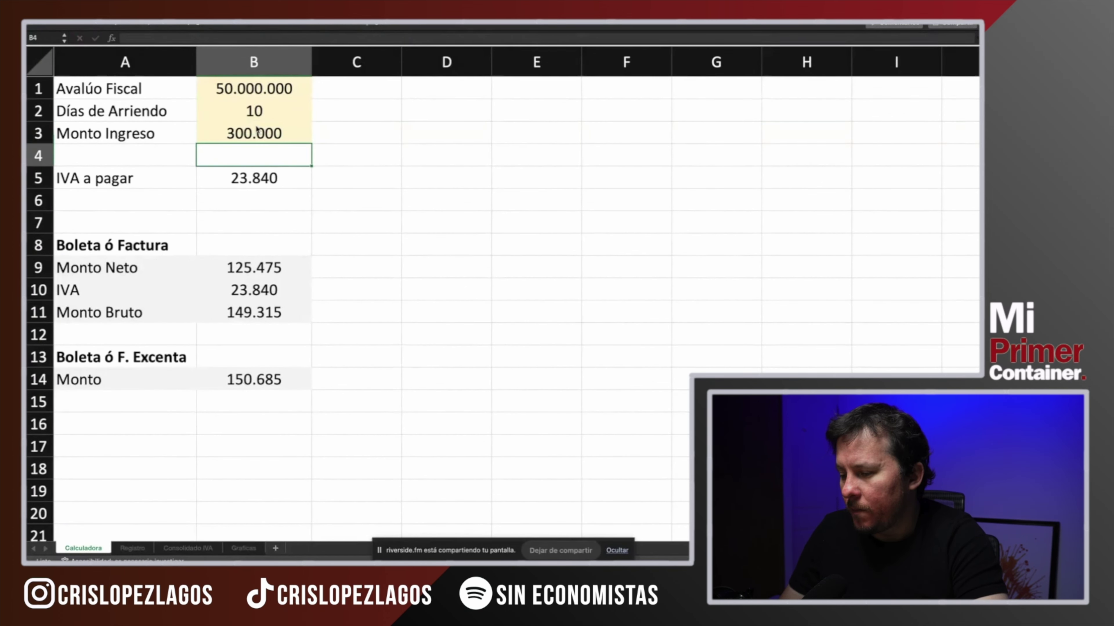
# Review the IVA a pagar result, the Boleta ó Factura amounts and the exempt Monto in the calculator.
pyautogui.click(238, 183)
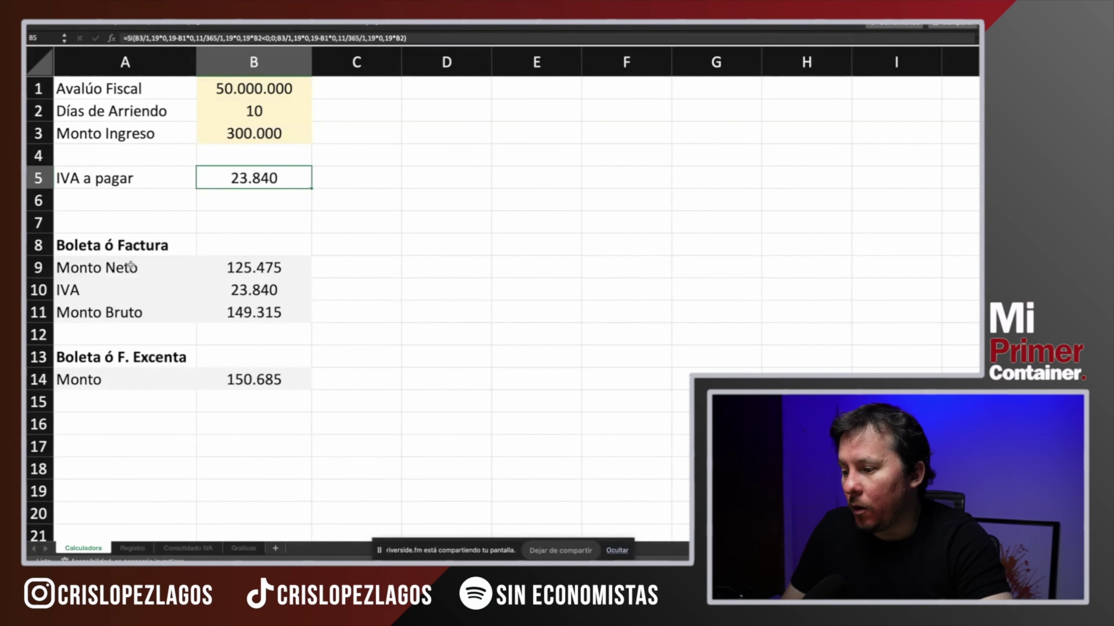
pyautogui.moveTo(268, 262); pyautogui.dragTo(262, 309)
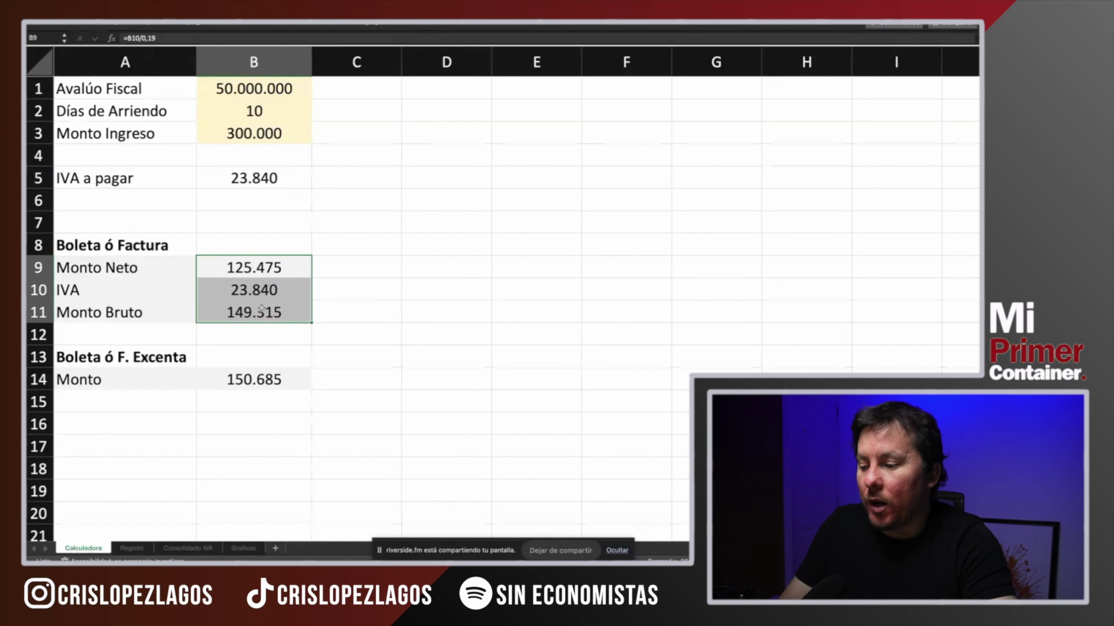
pyautogui.click(255, 378)
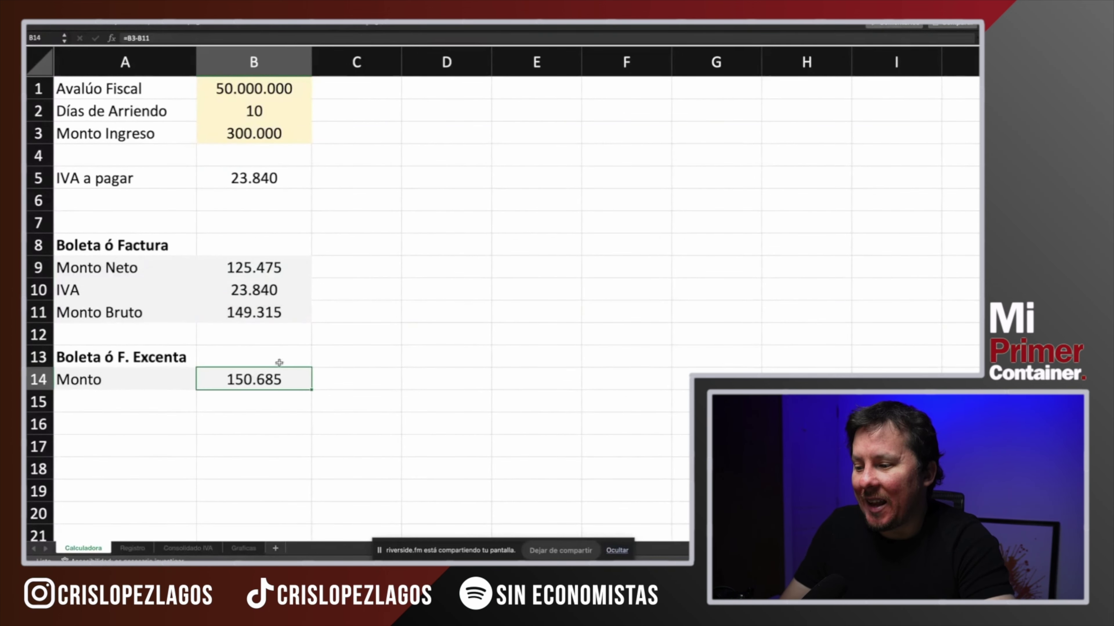
pyautogui.click(257, 315)
pyautogui.click(252, 383)
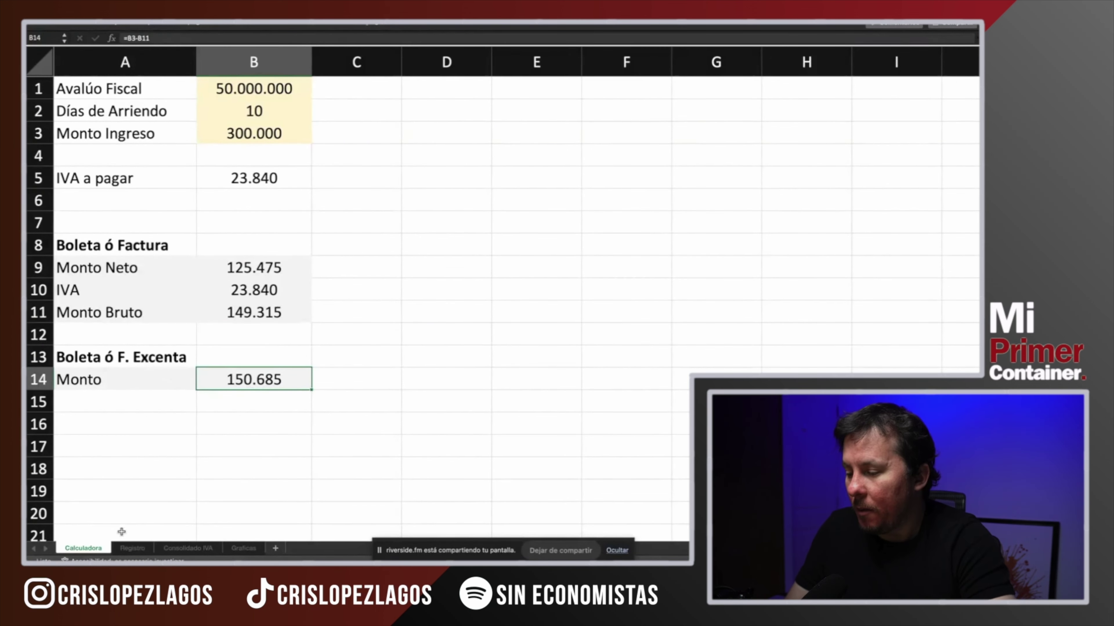
# Open the Registro sheet and review the first record's Fecha, Propiedad, Avaluo, Noches, Pagado and Numero Afecta cells.
pyautogui.click(131, 549)
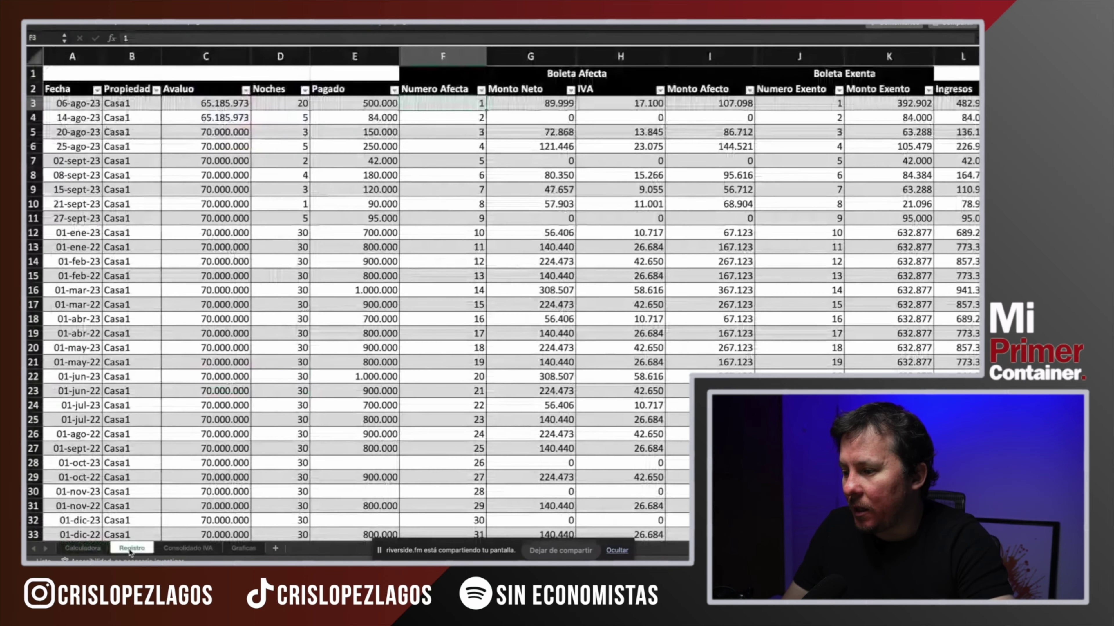
pyautogui.scroll(-1, 167, 216)
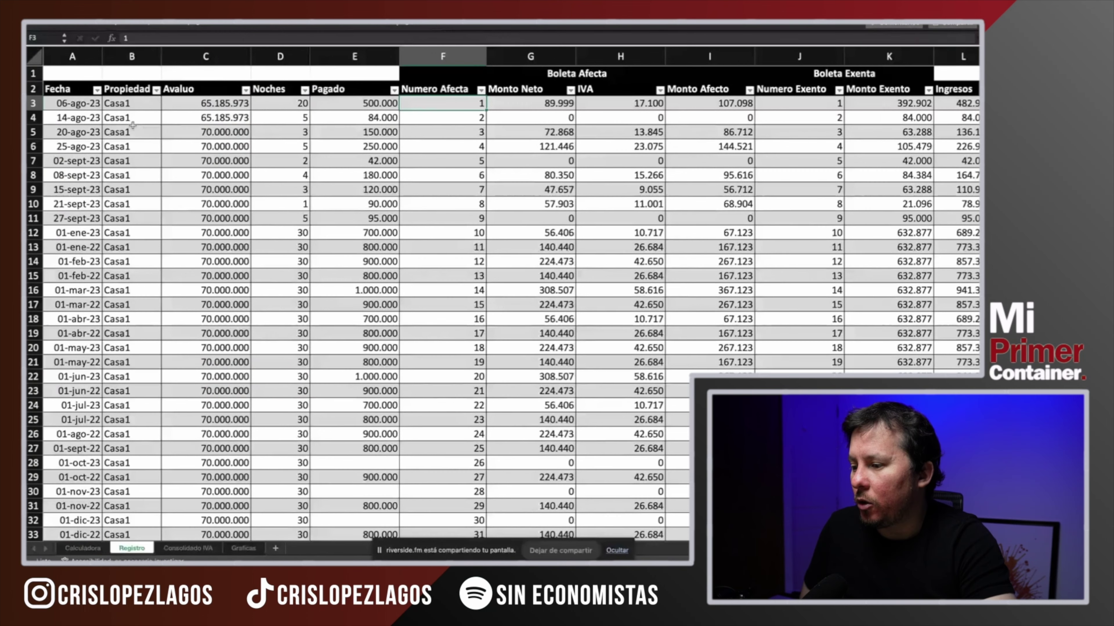
pyautogui.click(132, 106)
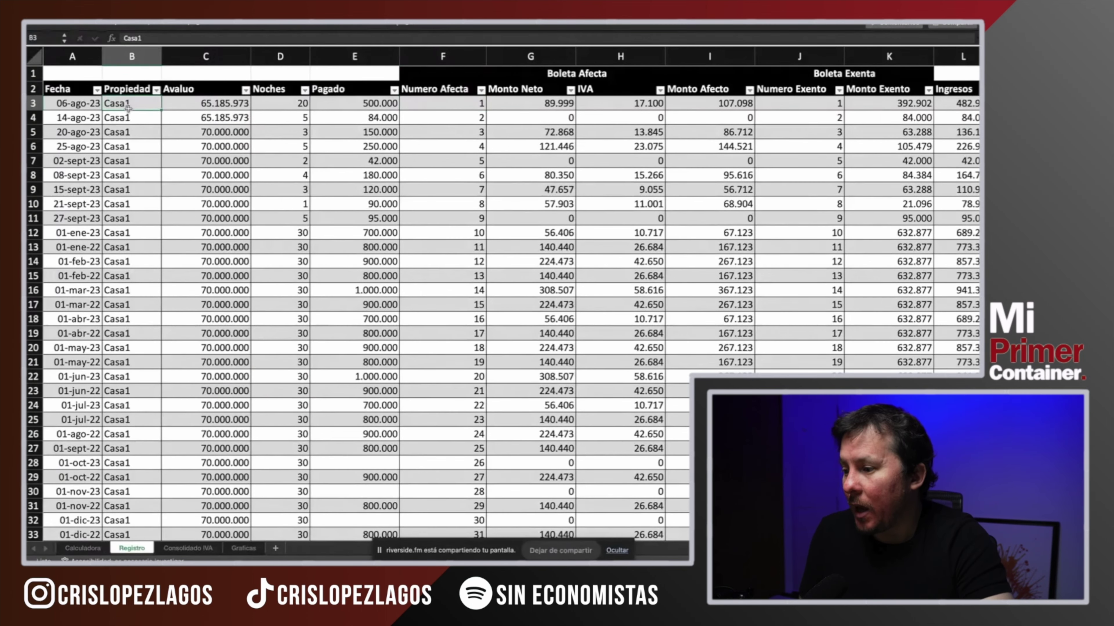
pyautogui.click(72, 102)
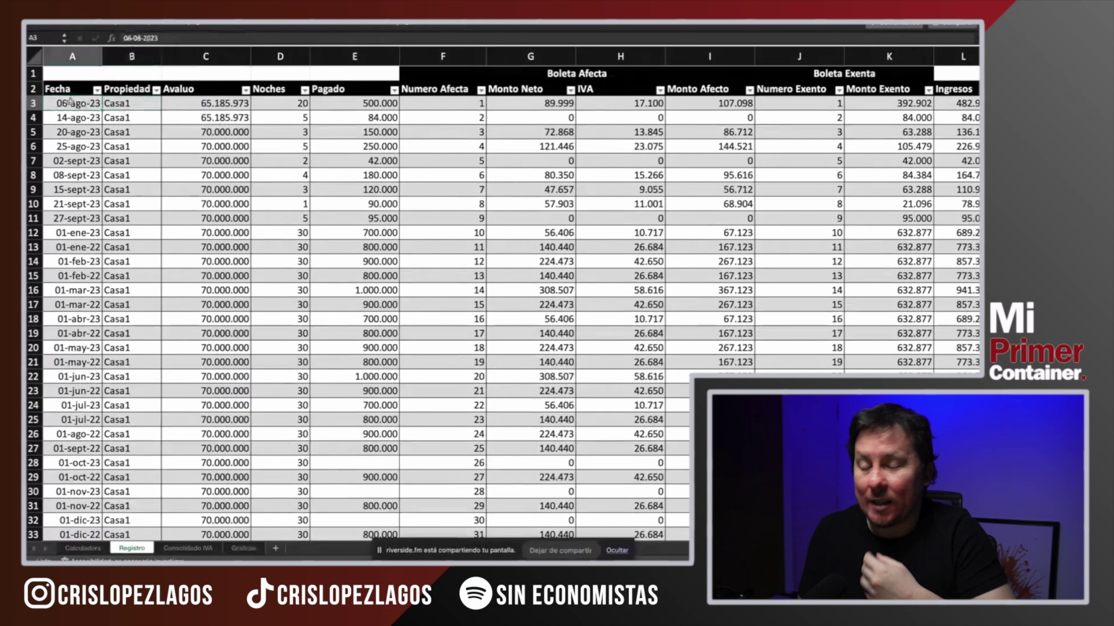
pyautogui.click(137, 104)
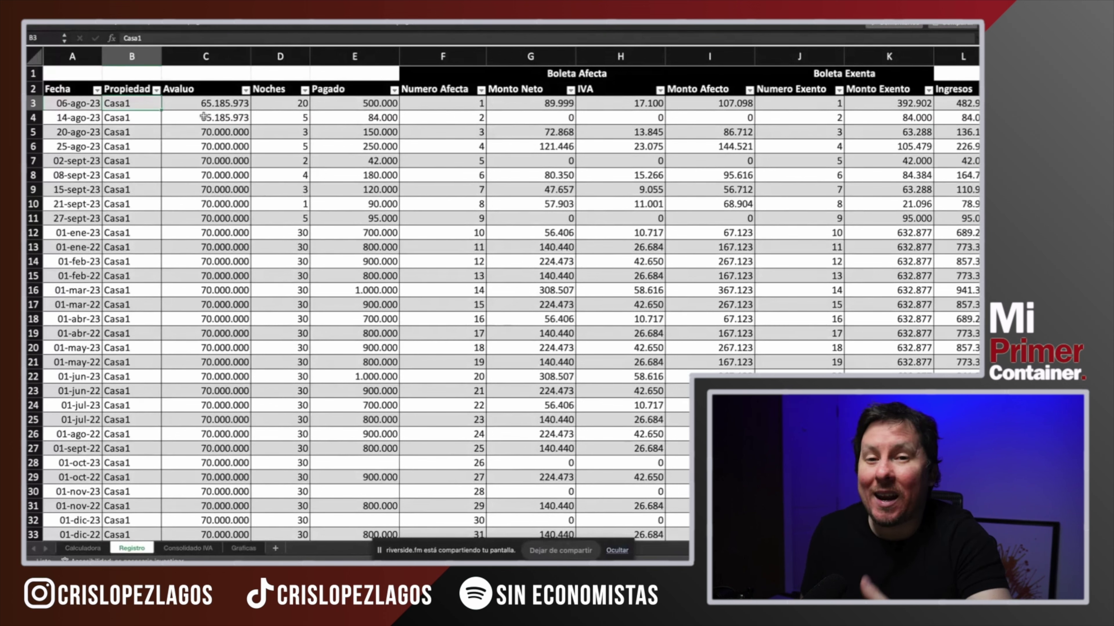
pyautogui.click(208, 104)
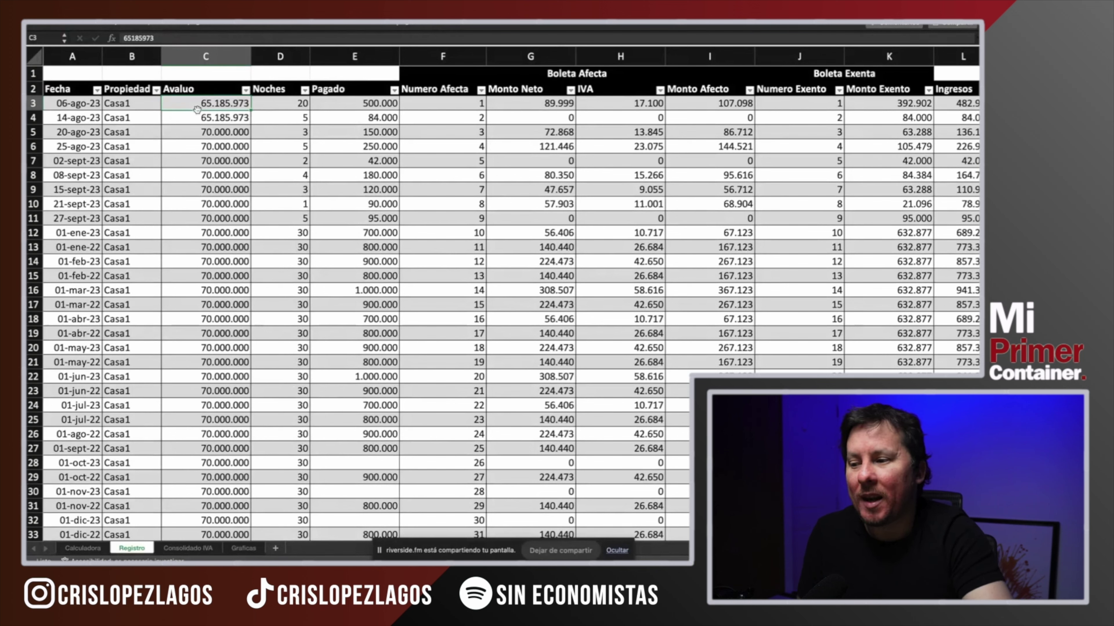
pyautogui.click(283, 108)
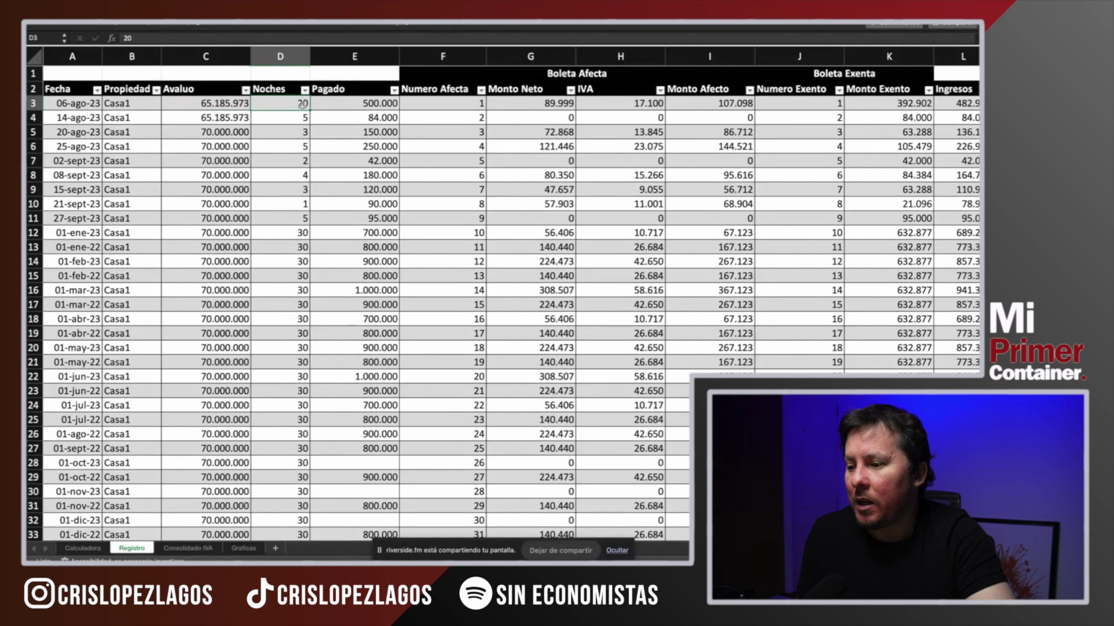
pyautogui.press('Right')
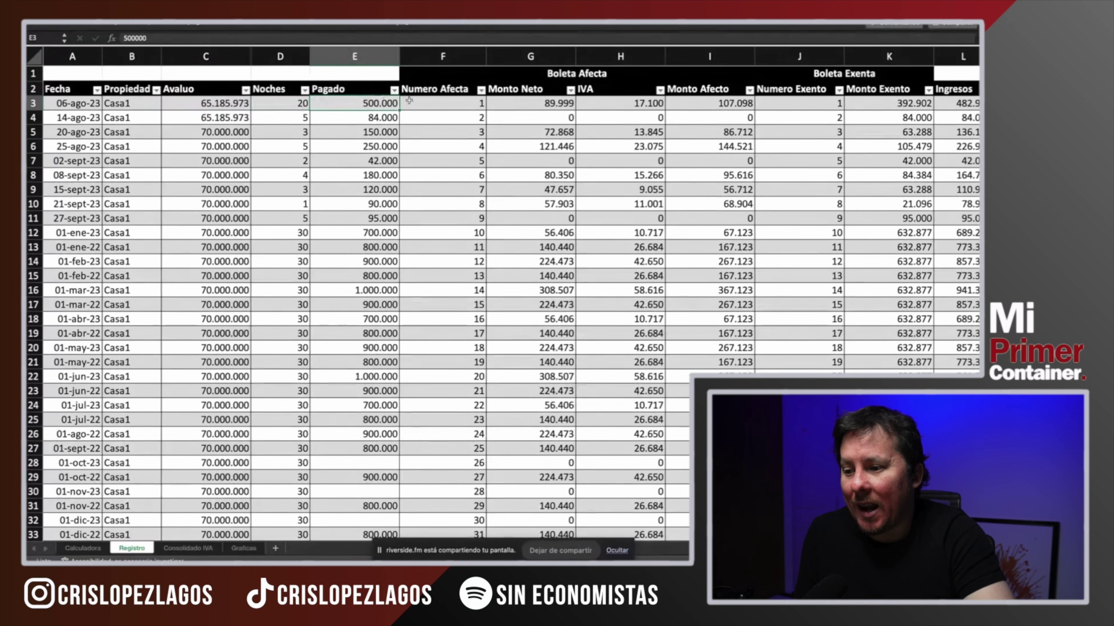
pyautogui.press('Right')
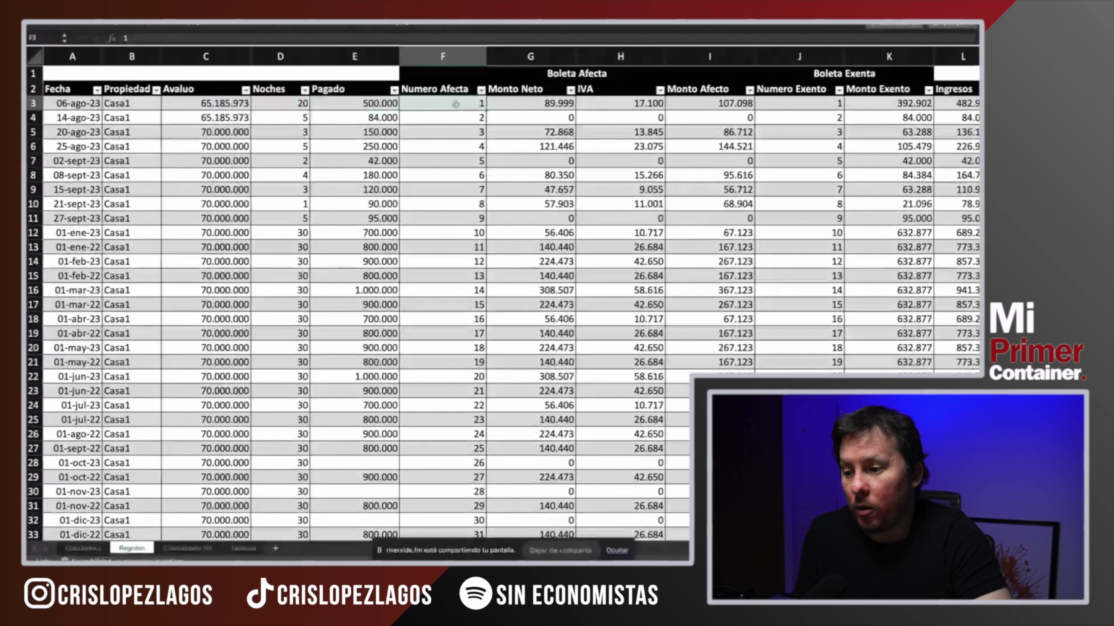
pyautogui.press('Left')
pyautogui.press('Right')
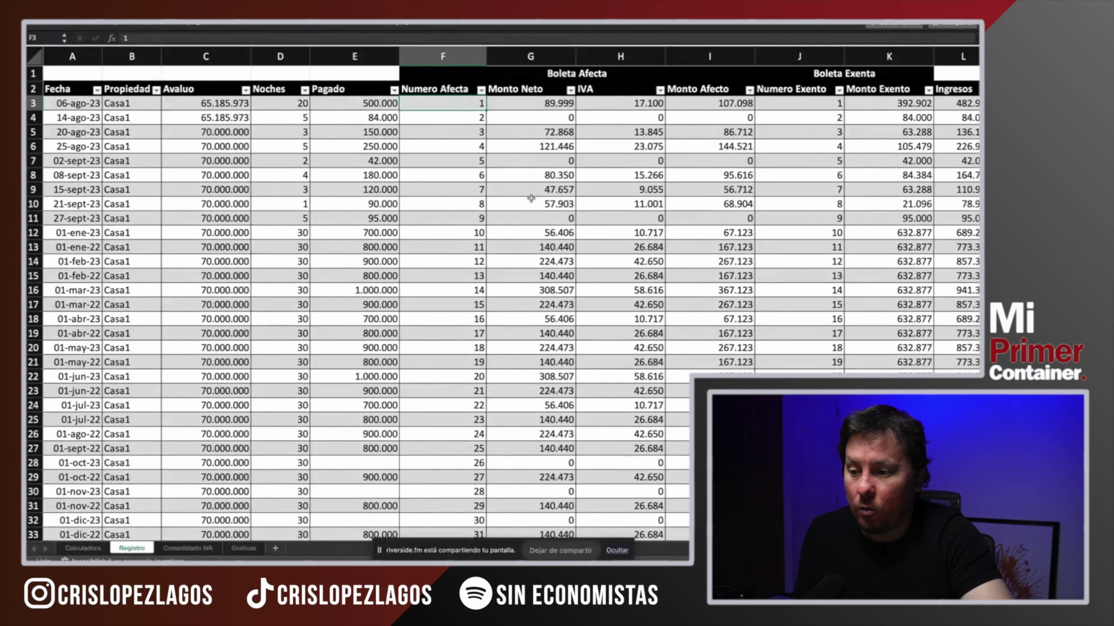
# Examine the first record's Monto Neto, IVA and Monto Afecto formulas, and select the Boleta Afecta and Boleta Exenta columns F through K.
pyautogui.click(518, 111)
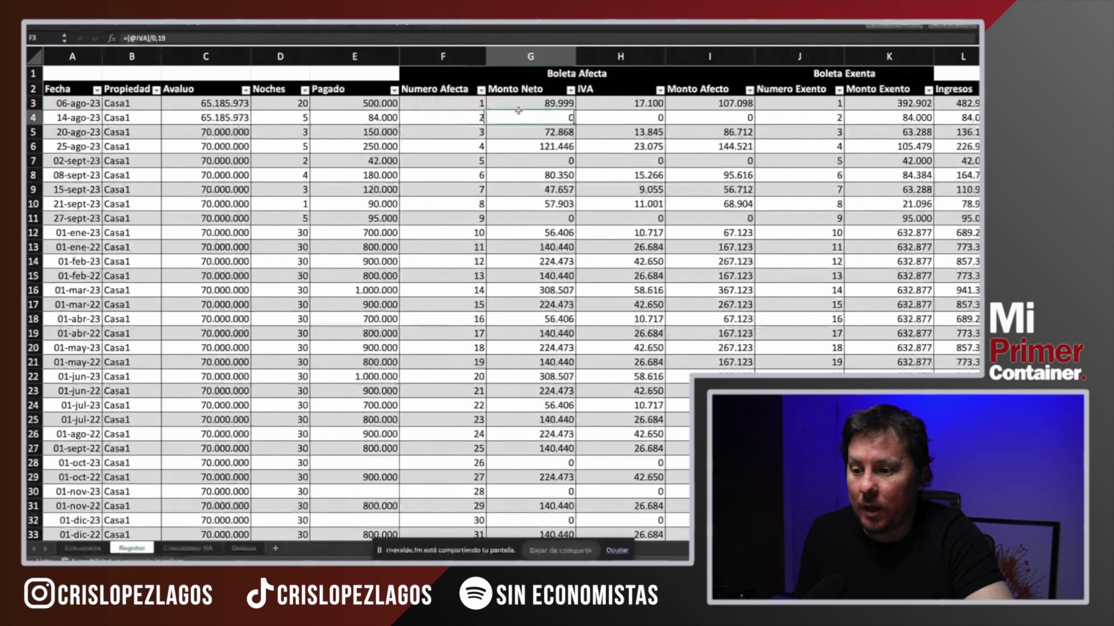
pyautogui.press('Up')
pyautogui.press('Right')
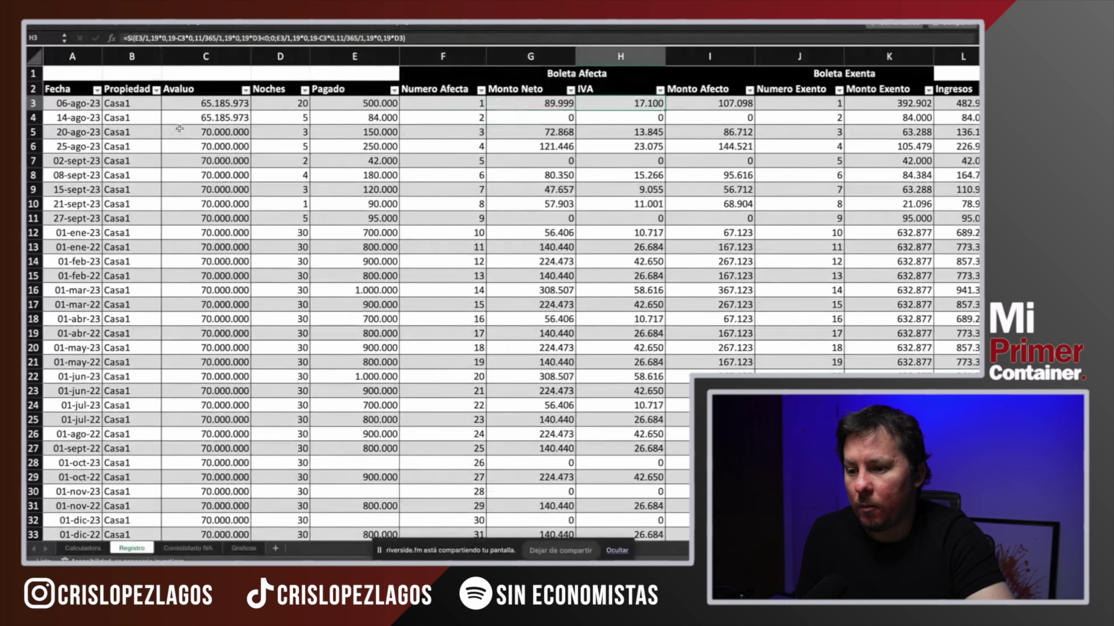
pyautogui.click(722, 107)
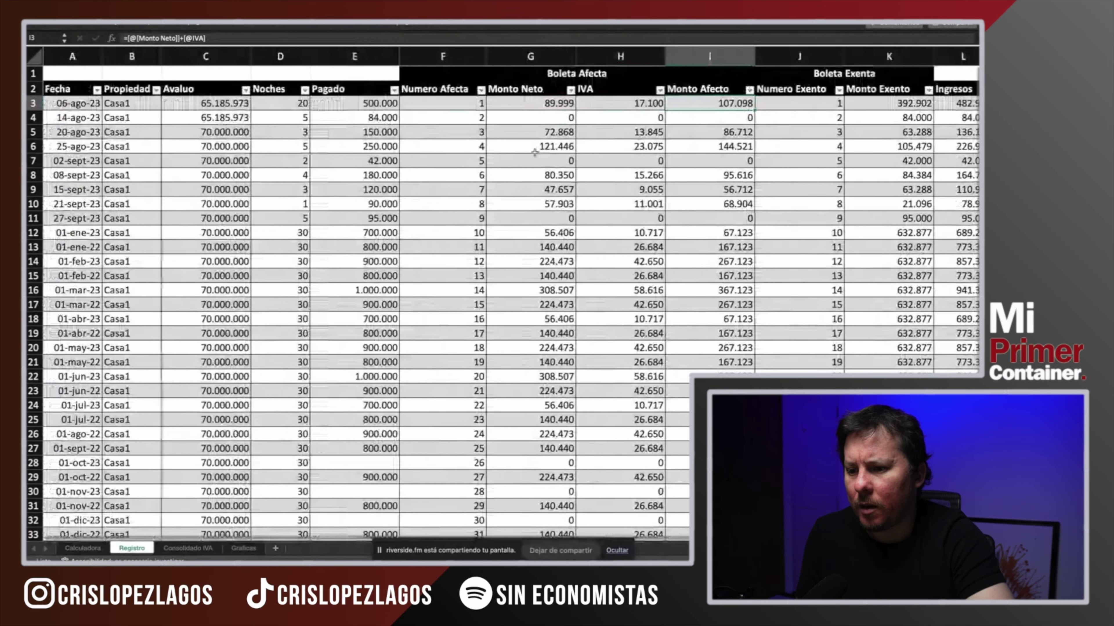
pyautogui.moveTo(443, 56); pyautogui.dragTo(769, 71)
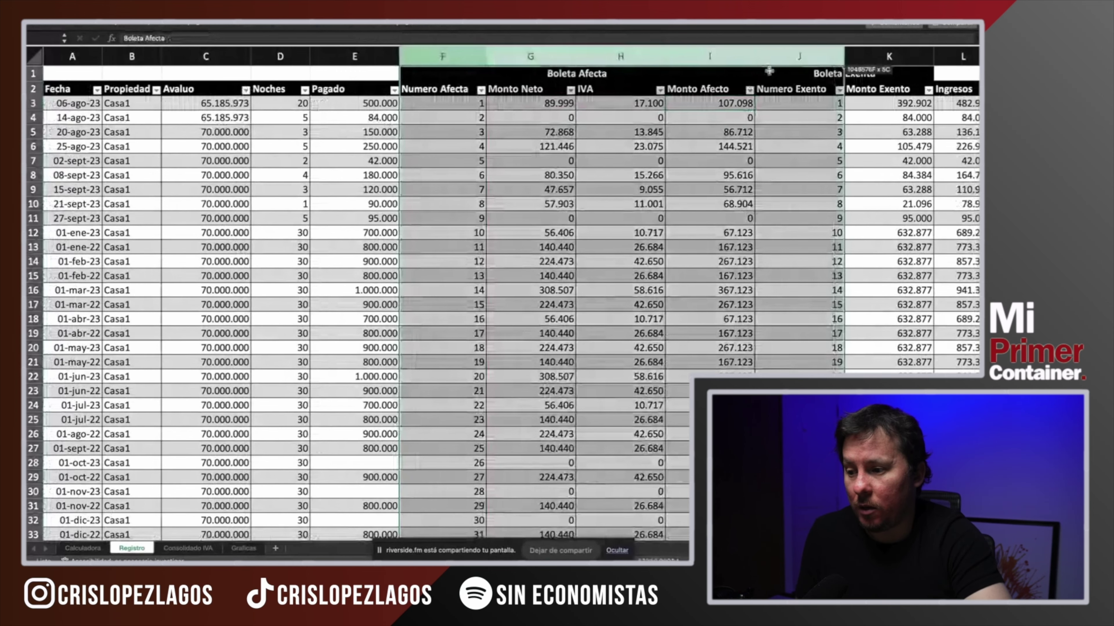
pyautogui.moveTo(769, 71); pyautogui.dragTo(888, 66)
# Start a new record below the last Registro row with Fecha 1/1/24 and Propiedad Casa2.
pyautogui.scroll(-5, 450, 250)
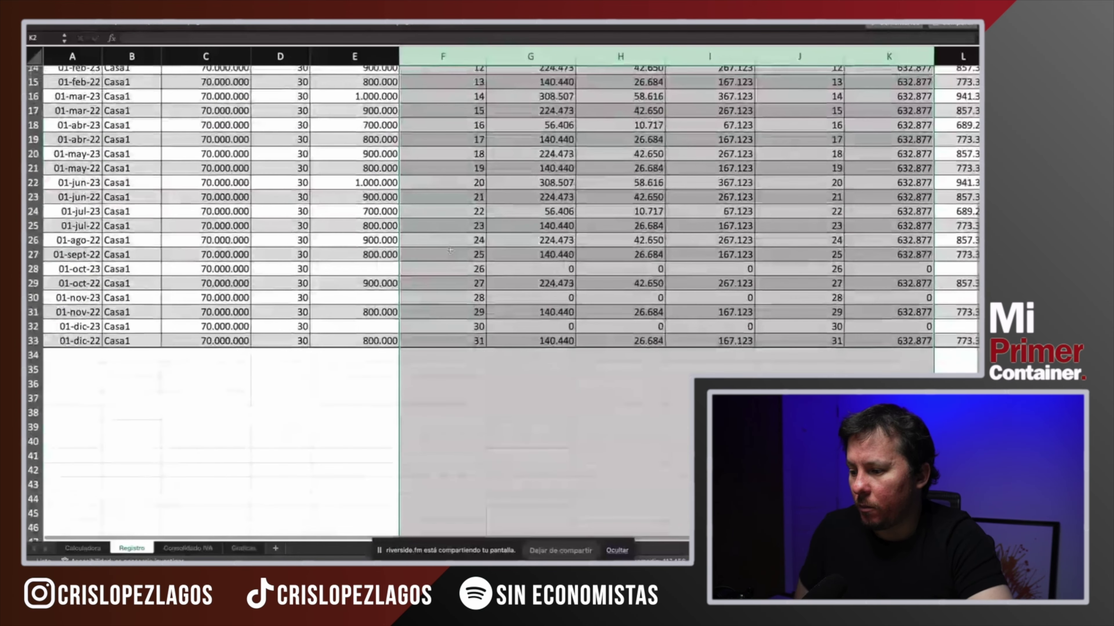
pyautogui.click(82, 356)
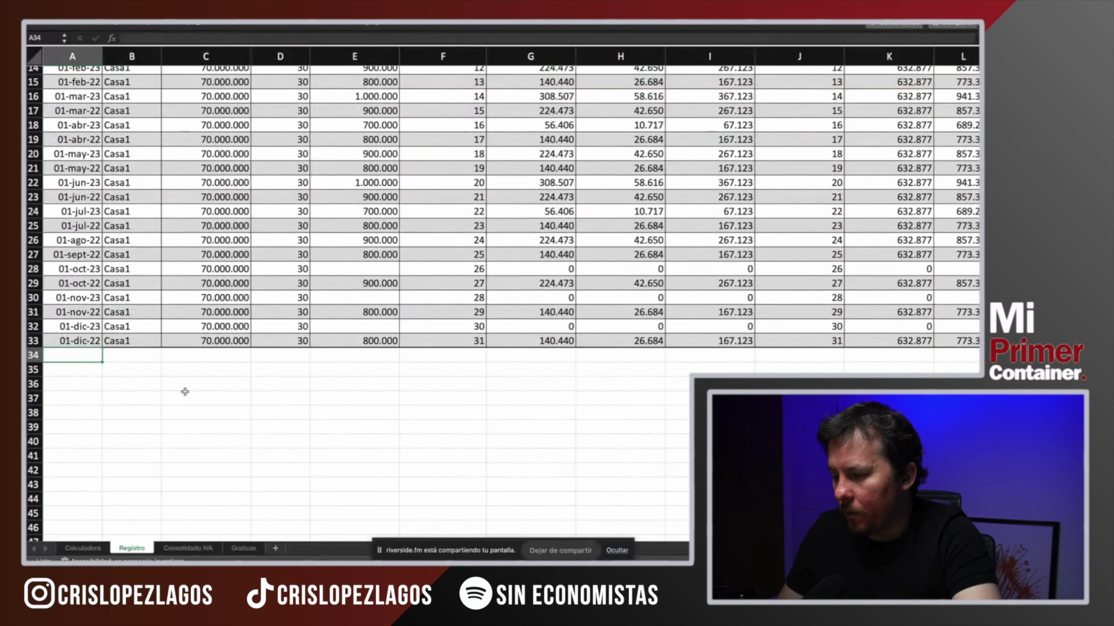
pyautogui.write('1/')
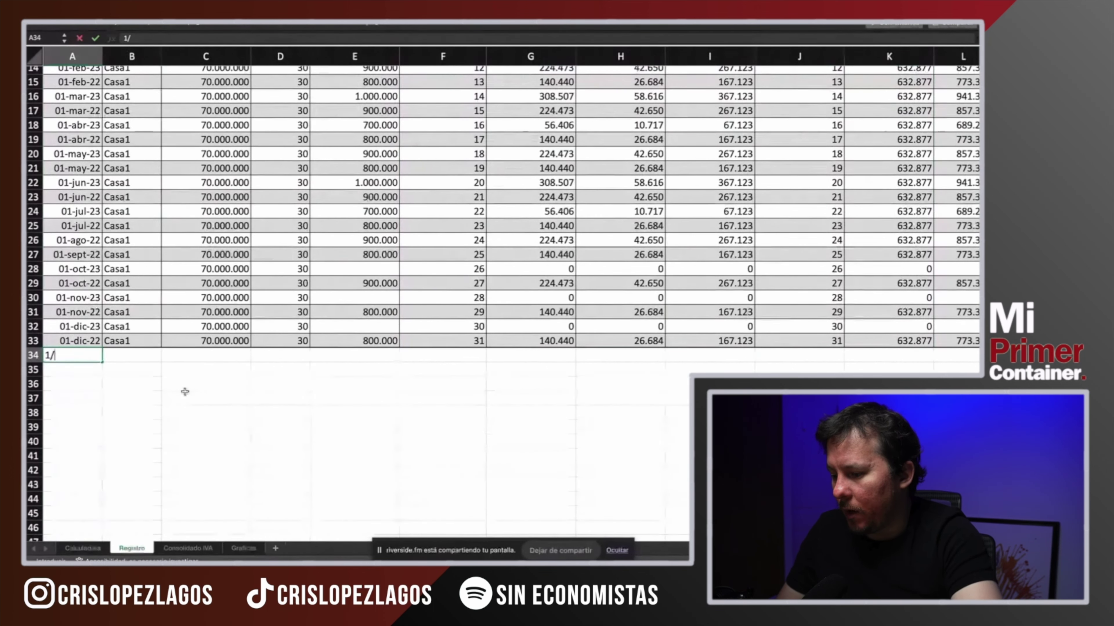
pyautogui.write('1/')
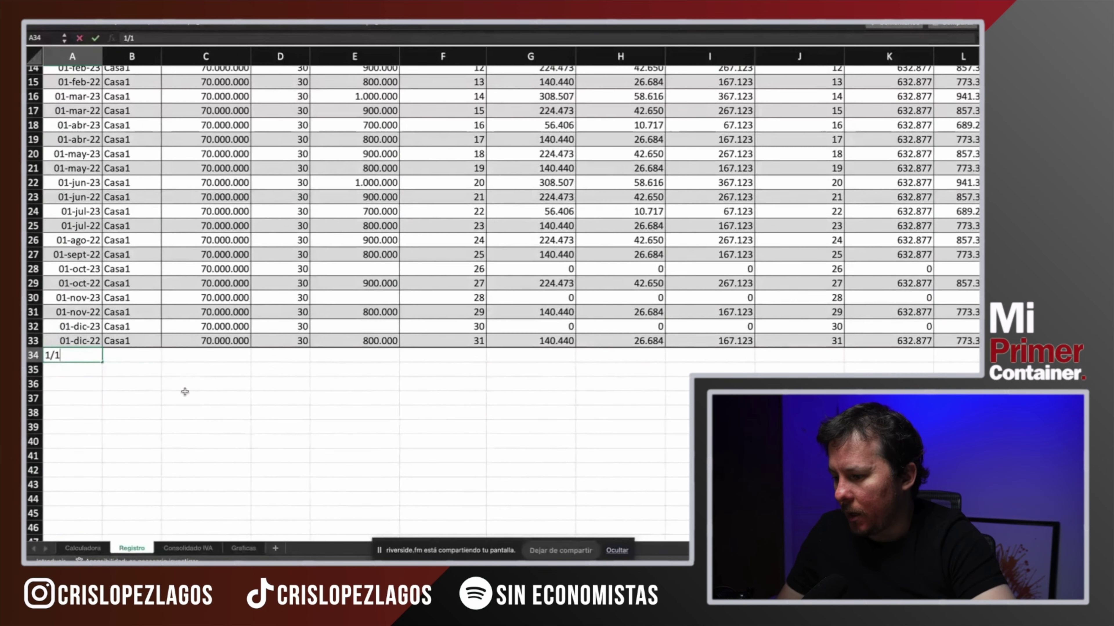
pyautogui.write('24')
pyautogui.press('Return')
pyautogui.click(152, 356)
pyautogui.write('Casa2')
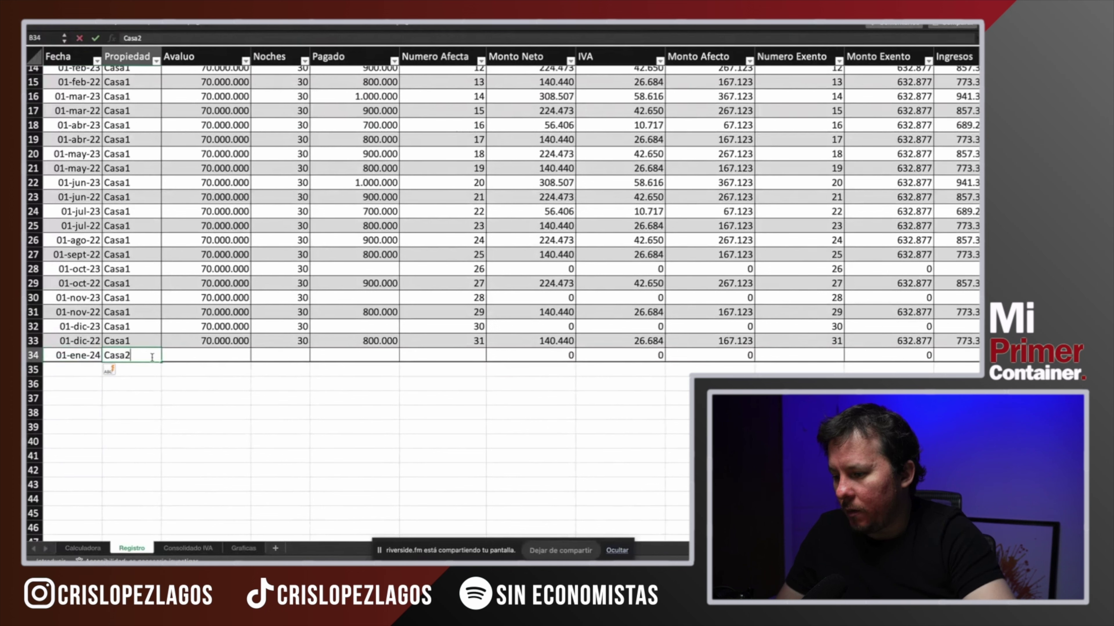
# Copy the 70.000.000 Avaluo from the row above into the new Casa2 record, and set Noches to 10 and Pagado to 600.000.
pyautogui.press('Tab')
pyautogui.hotkey('ctrl', 'c')
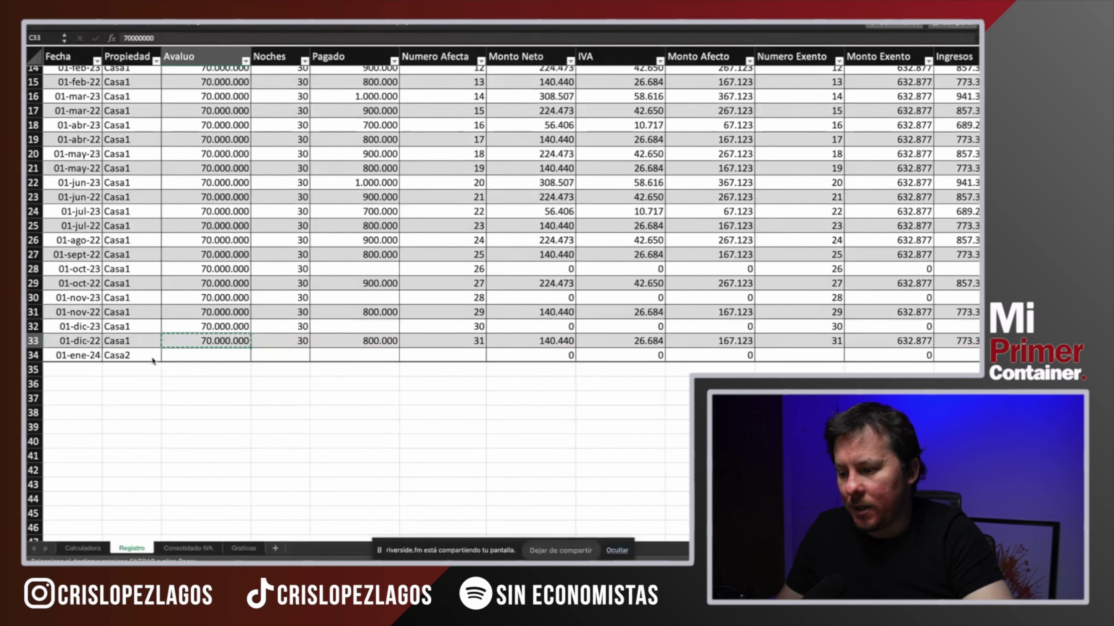
pyautogui.press('Down')
pyautogui.hotkey('ctrl', 'v')
pyautogui.press('Right')
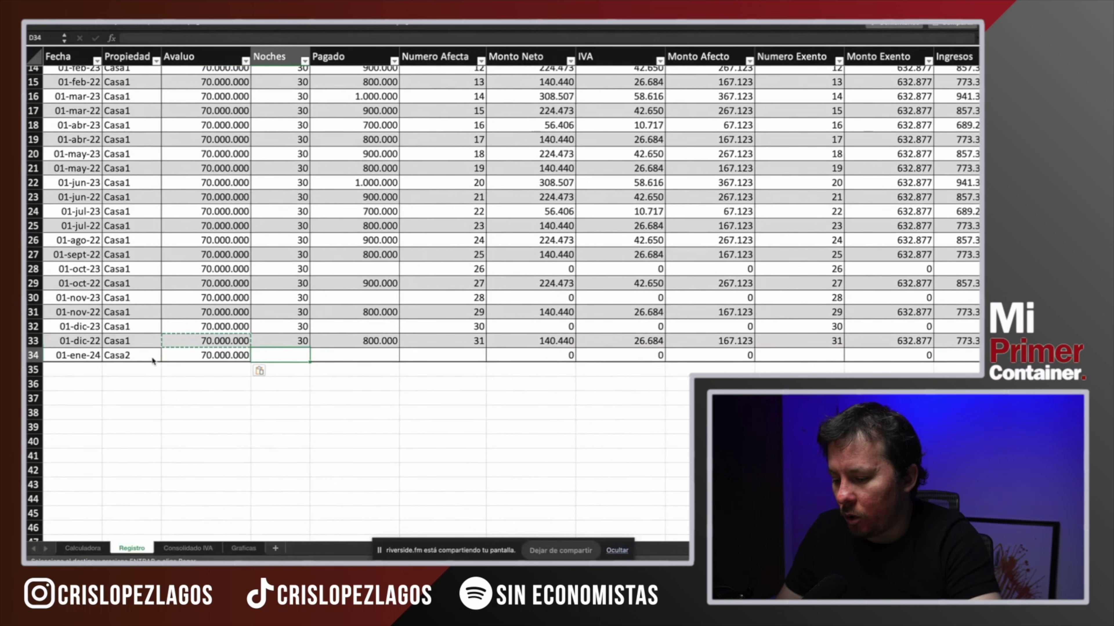
pyautogui.write('10')
pyautogui.press('Tab')
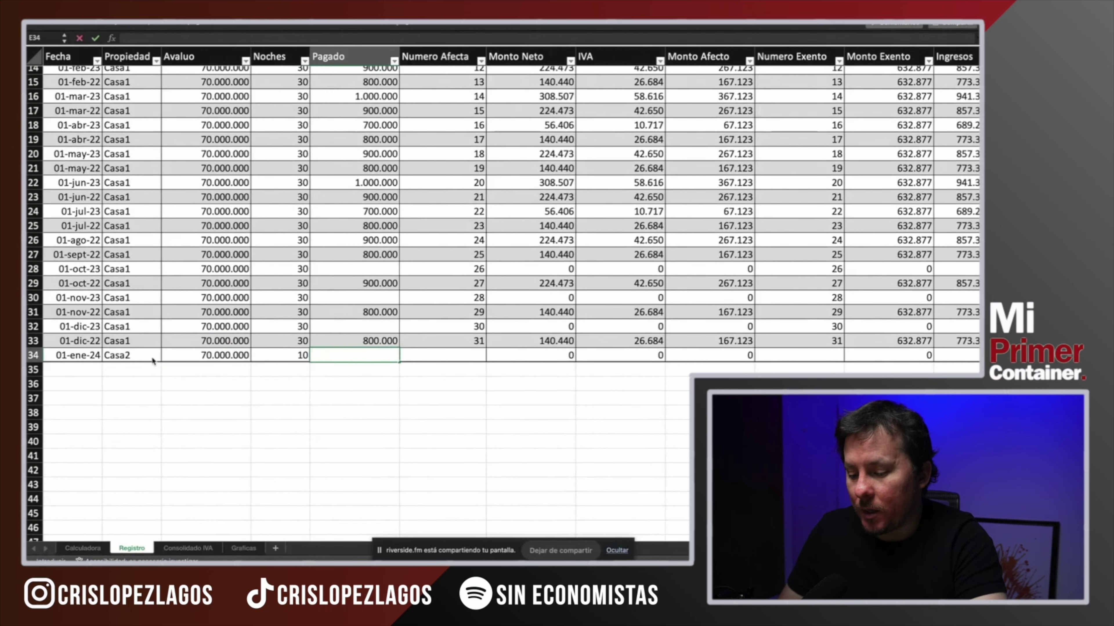
pyautogui.write('600000')
pyautogui.press('Tab')
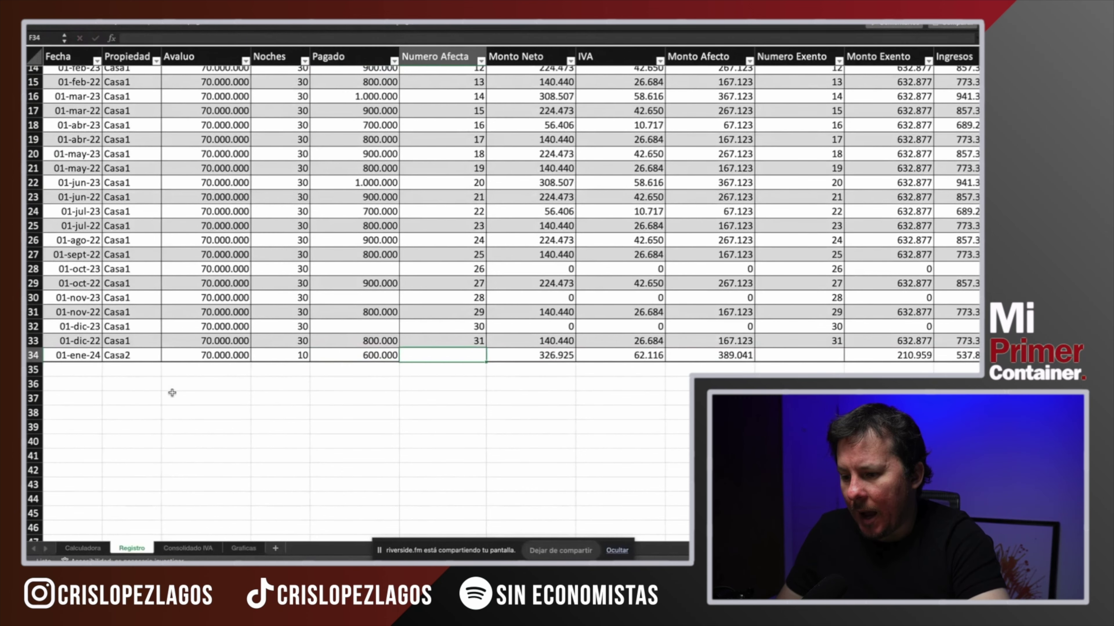
# Examine the new Casa2 record's calculated cells from Monto Neto through Monto Exento and Ingresos.
pyautogui.click(714, 353)
pyautogui.press('Left')
pyautogui.press('Left')
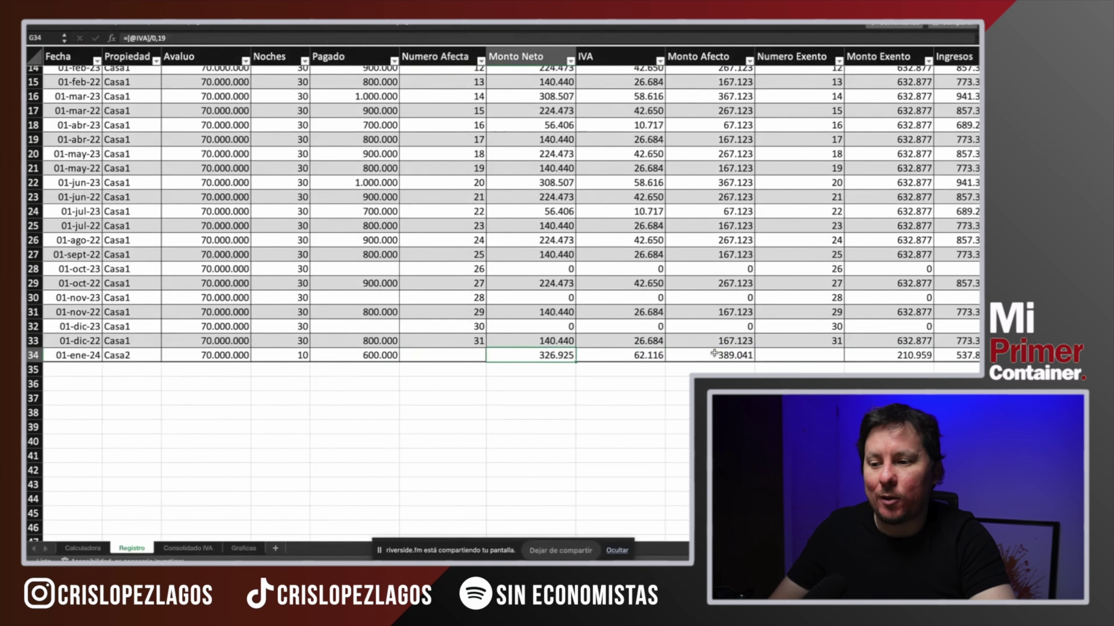
pyautogui.press('Right')
pyautogui.press('Right')
pyautogui.press('Right')
pyautogui.press('Right')
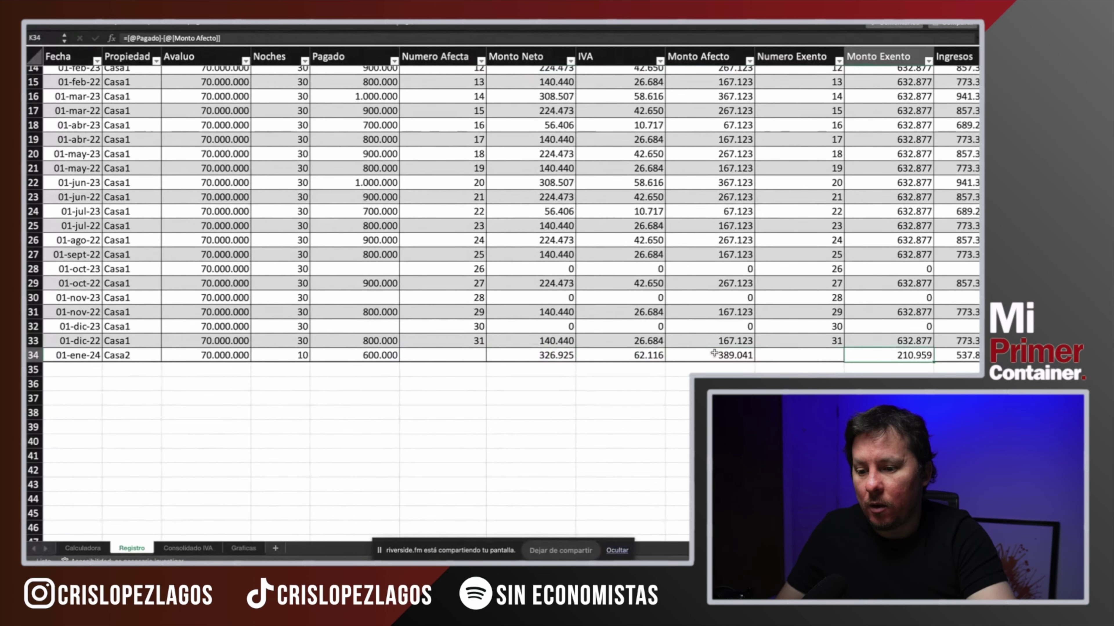
pyautogui.press('Right')
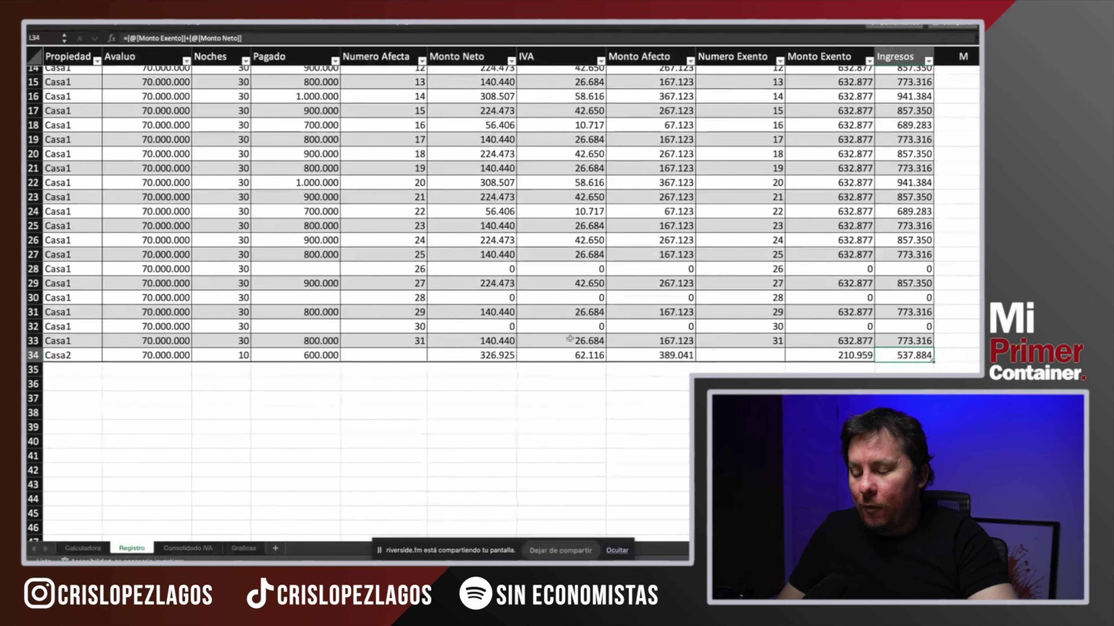
# Enter F1 as Numero Afecta and BE1 as Numero Exento for the Casa2 record in row 34.
pyautogui.click(392, 356)
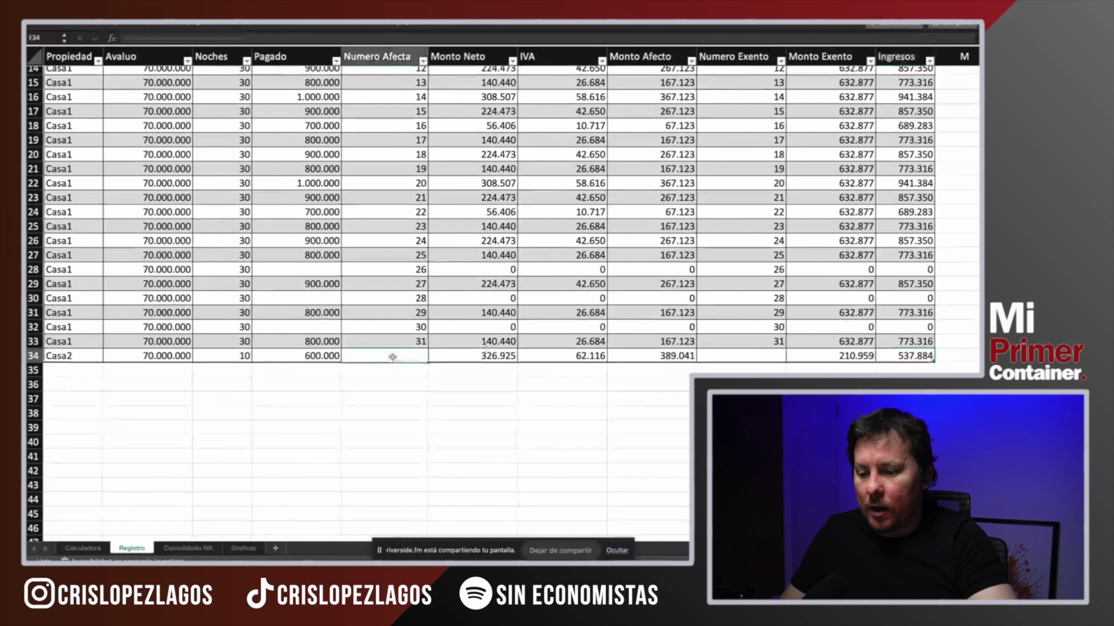
pyautogui.hscroll(-2, 392, 356)
pyautogui.hscroll(-1, 392, 356)
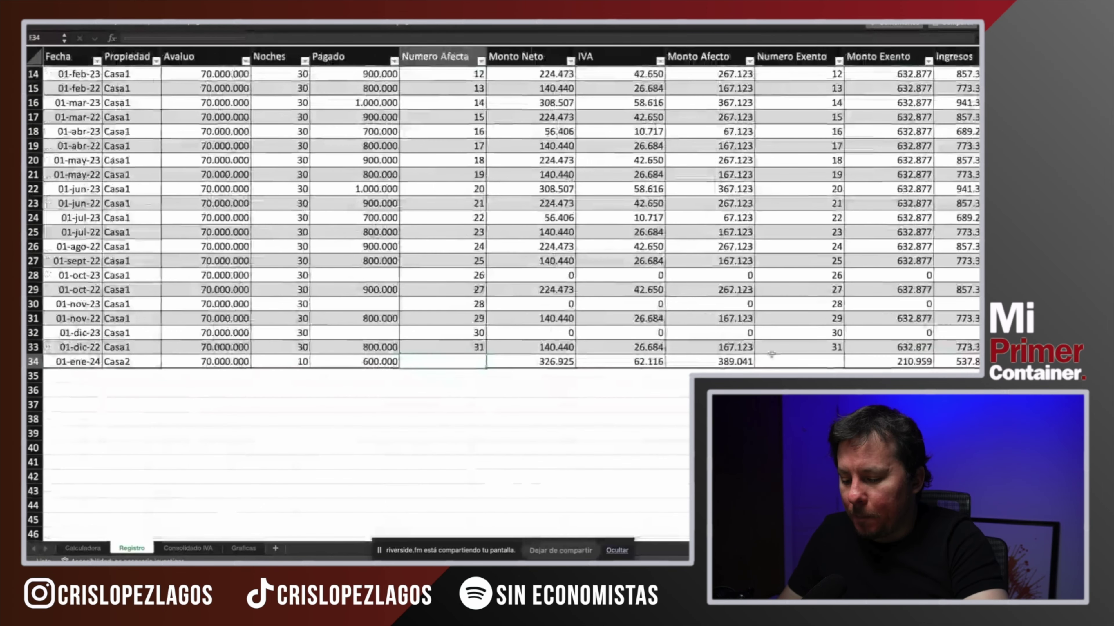
pyautogui.click(772, 358)
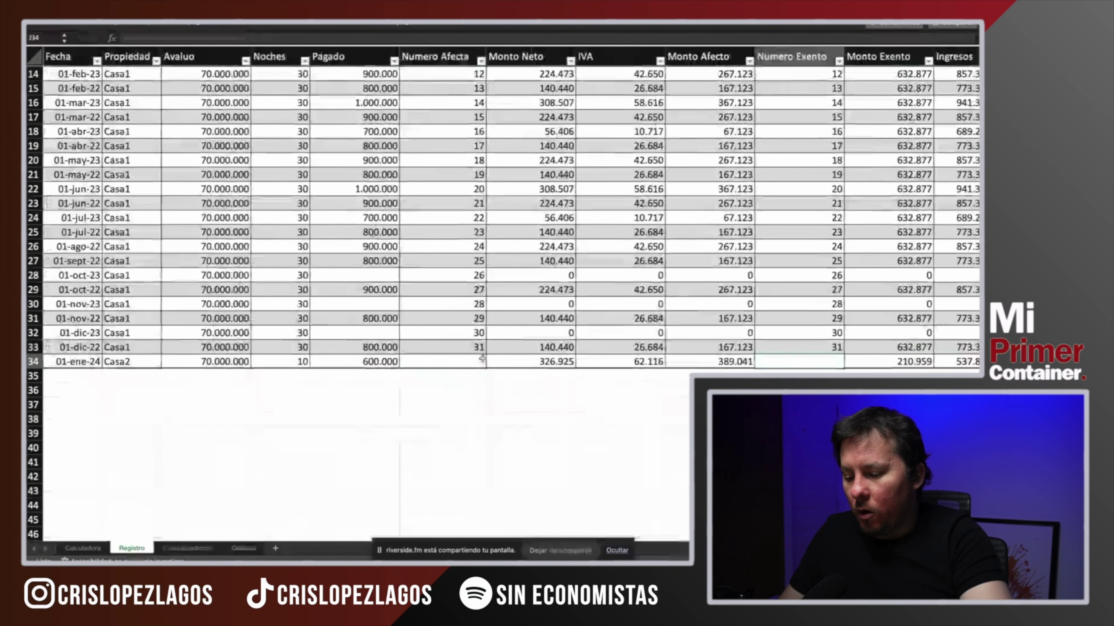
pyautogui.click(483, 358)
pyautogui.write('F1')
pyautogui.press('Return')
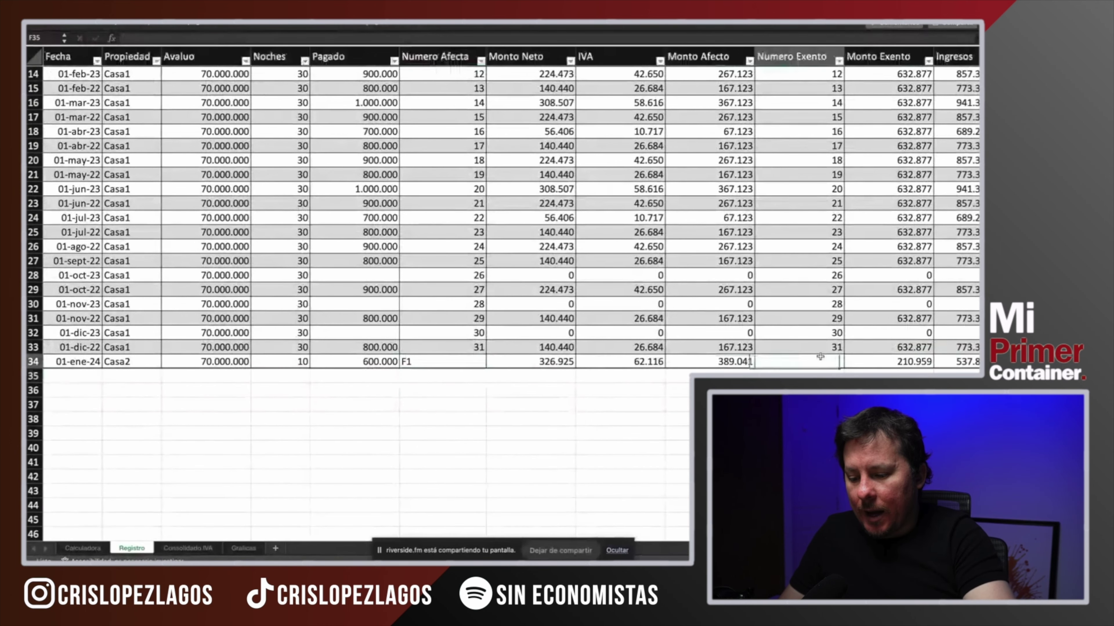
pyautogui.click(819, 356)
pyautogui.write('FE')
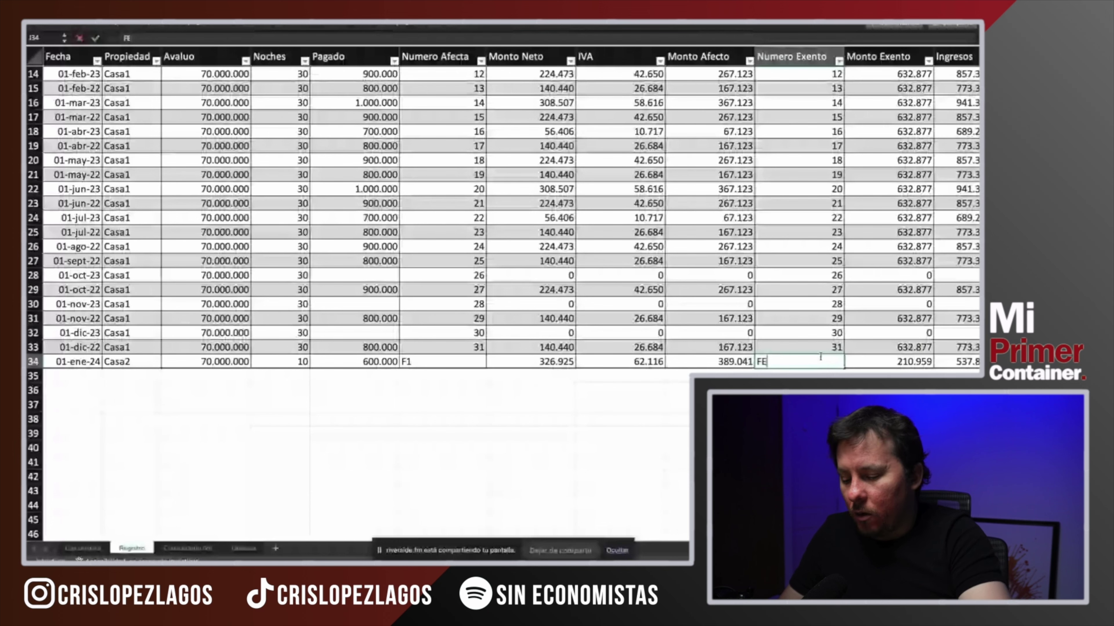
pyautogui.write('1')
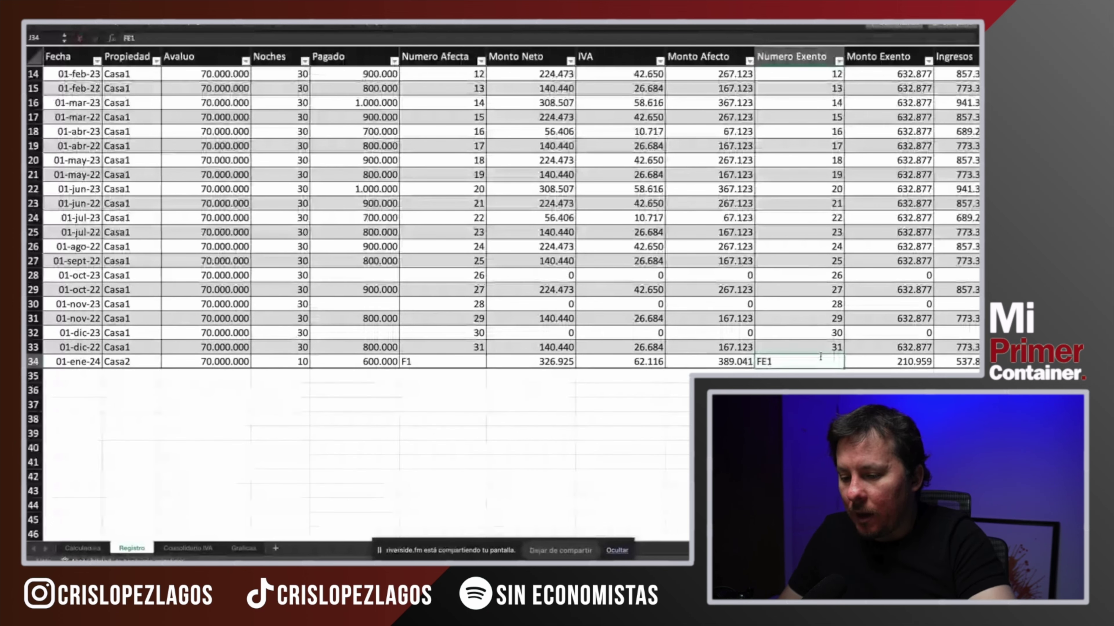
pyautogui.write('BE1')
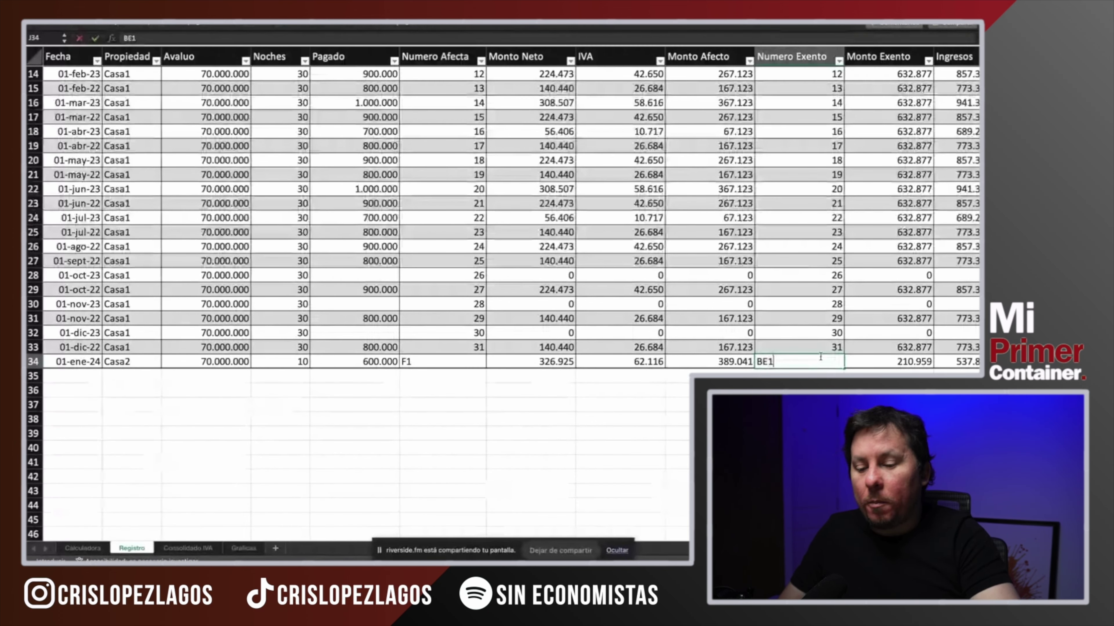
pyautogui.press('Return')
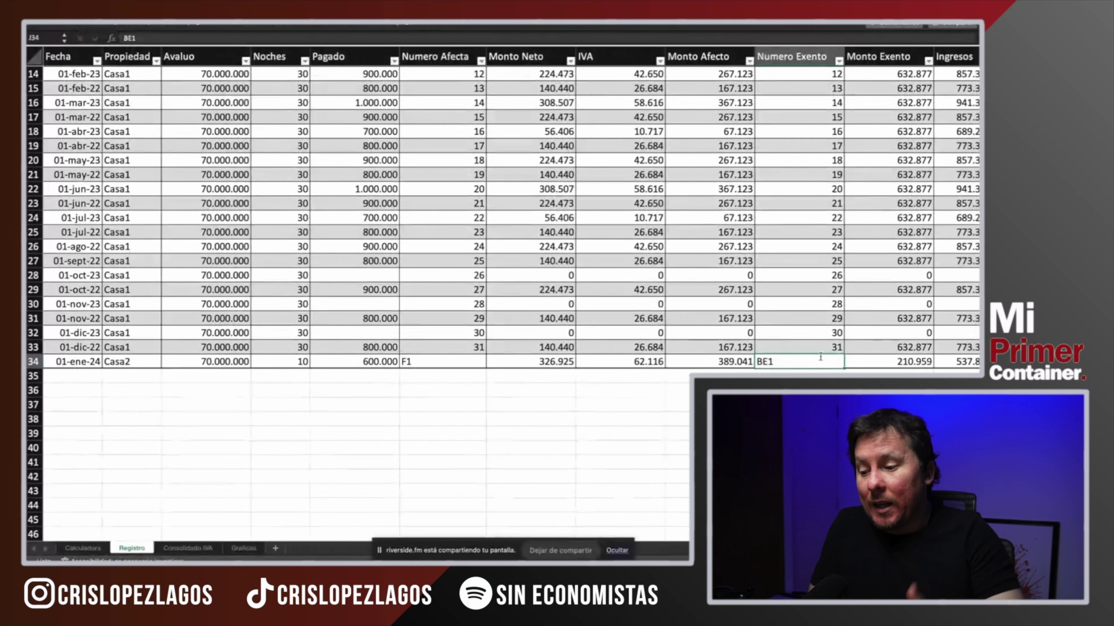
# Open the Consolidado IVA sheet, look over the monthly IVA sums and refresh the pivot table.
pyautogui.click(178, 548)
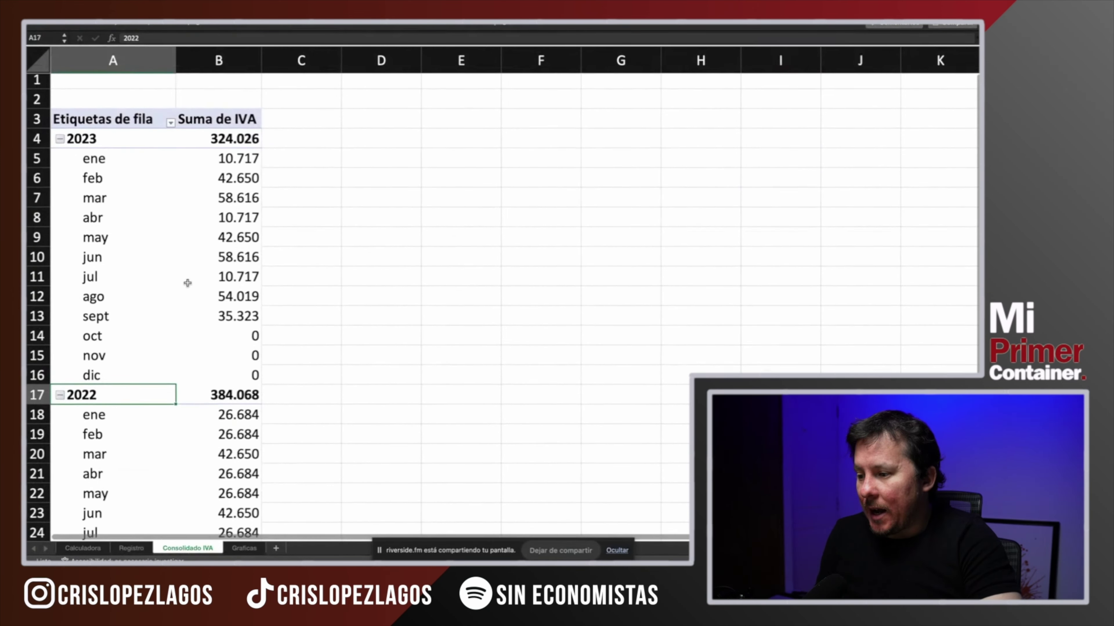
pyautogui.scroll(-5, 188, 308)
pyautogui.scroll(-4, 187, 283)
pyautogui.scroll(6, 188, 284)
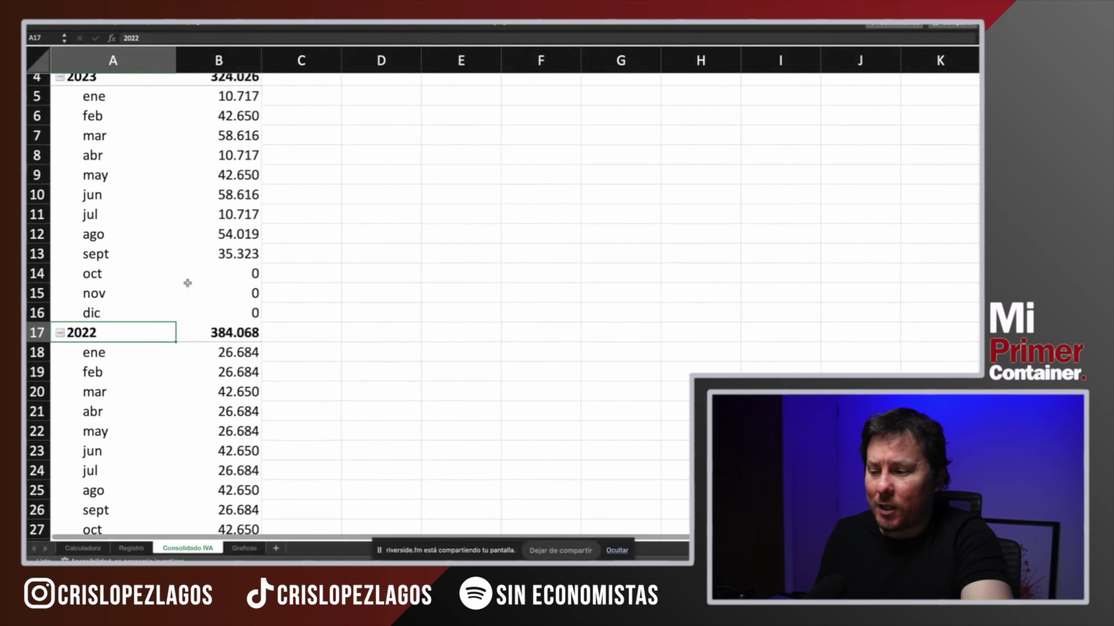
pyautogui.scroll(-4, 189, 282)
pyautogui.scroll(5, 169, 236)
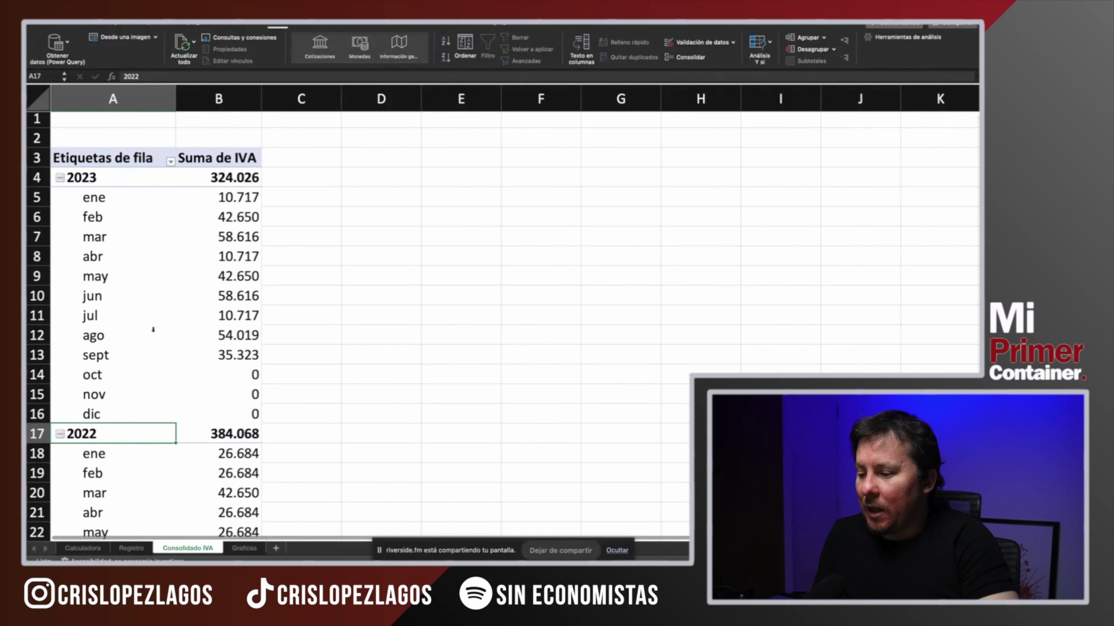
# Examine the ene 2024 label and its IVA amount at the end of the pivot table.
pyautogui.scroll(-3, 153, 330)
pyautogui.scroll(-2, 153, 330)
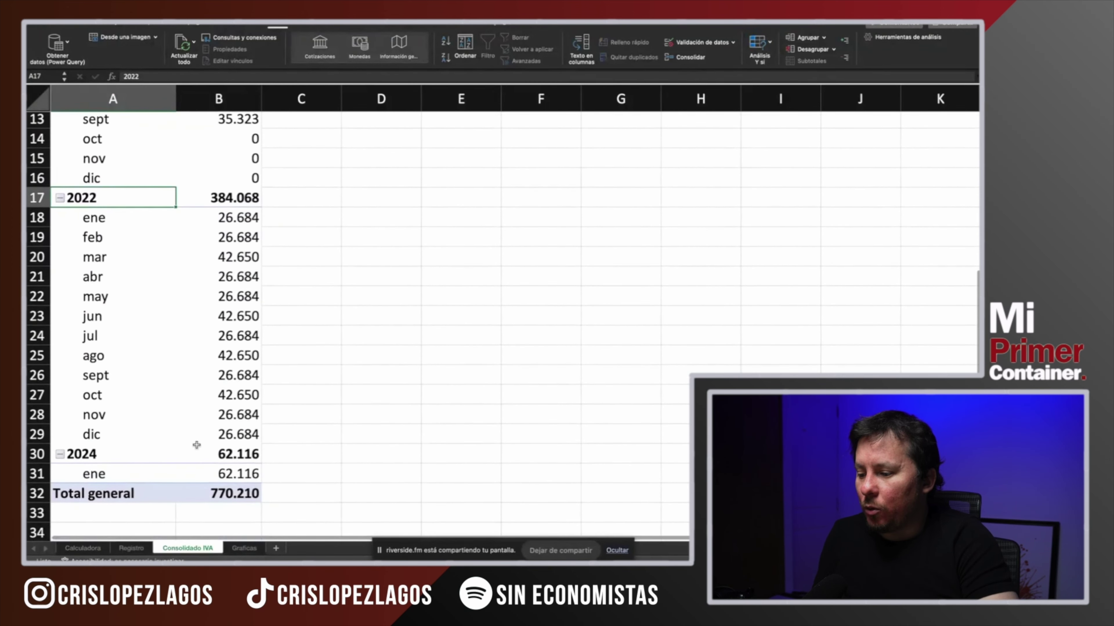
pyautogui.click(218, 472)
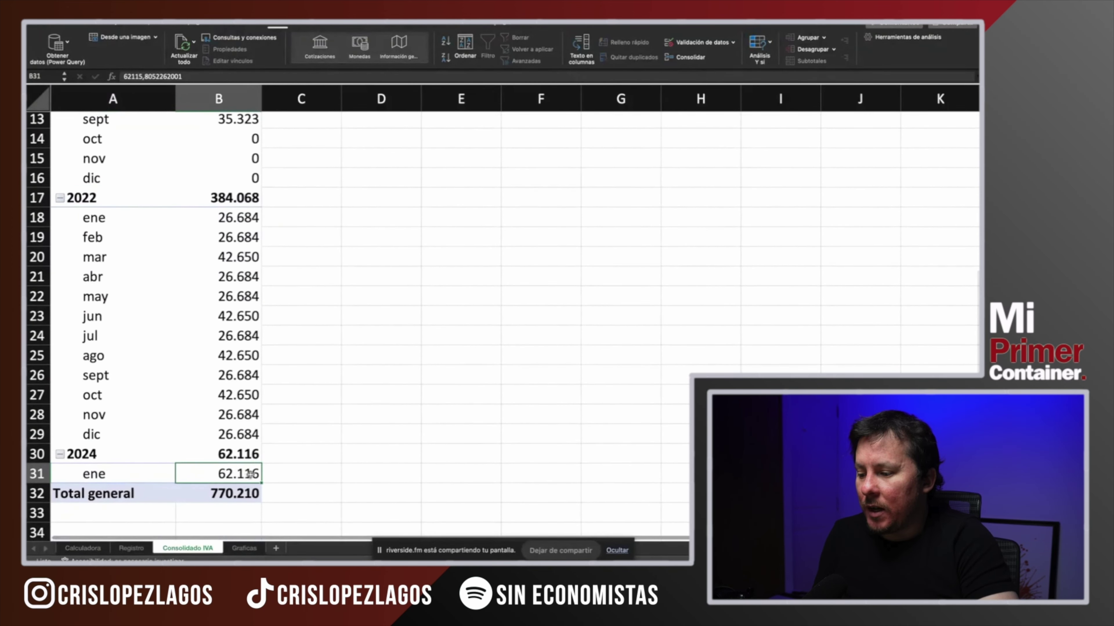
pyautogui.click(101, 478)
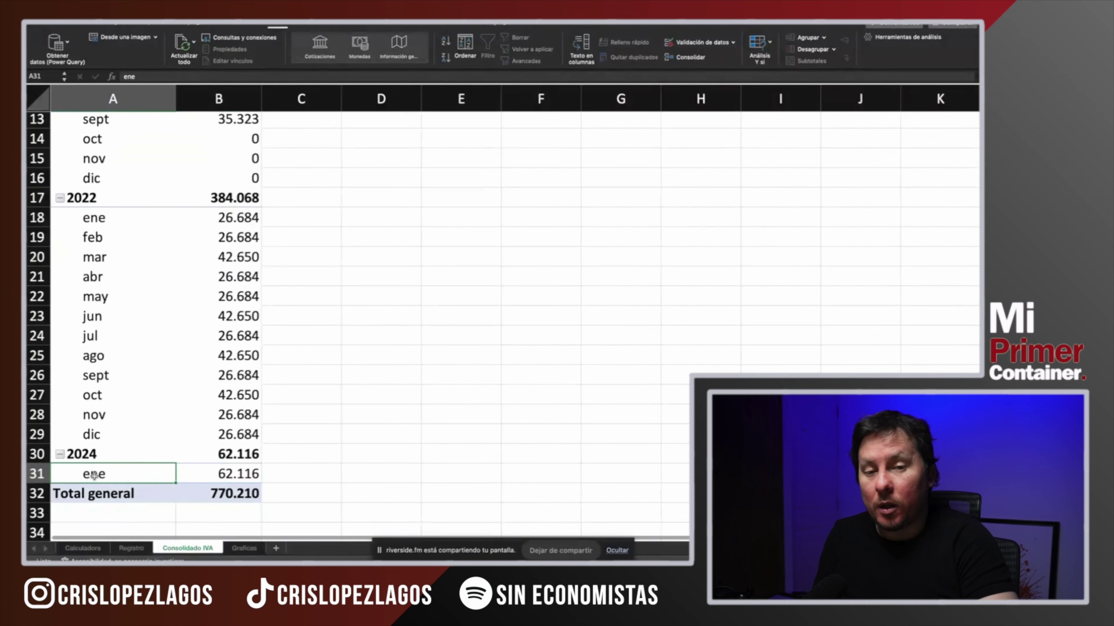
# Compare the Casa2 record's IVA in the Registro sheet with the ene 2024 amount in Consolidado IVA.
pyautogui.click(131, 549)
pyautogui.press('Right')
pyautogui.press('Right')
pyautogui.press('Right')
pyautogui.press('Right')
pyautogui.press('Right')
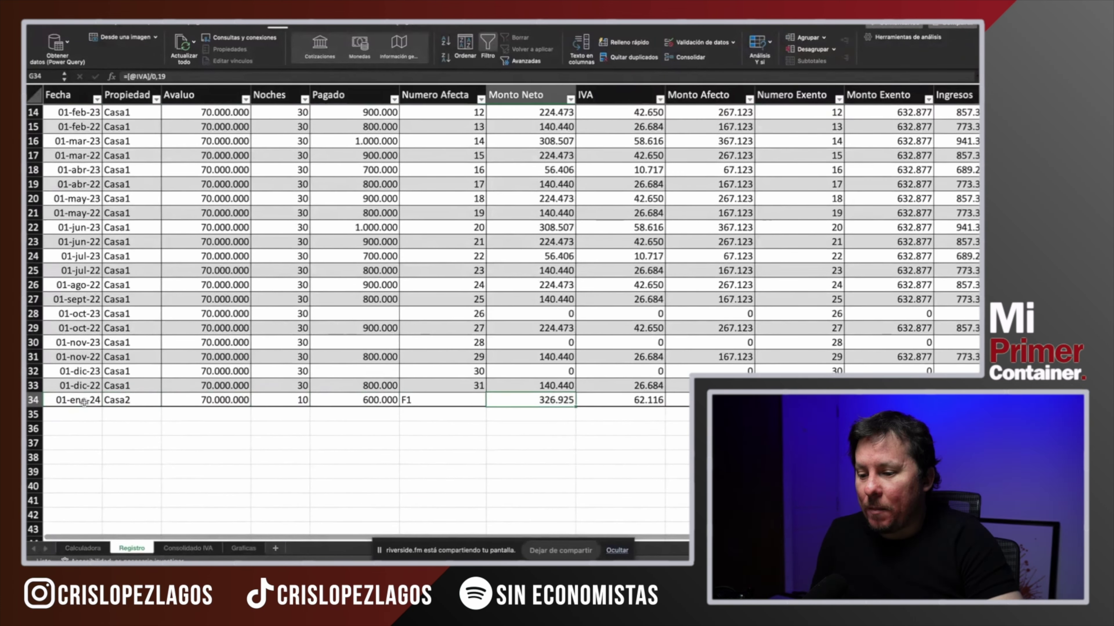
pyautogui.press('Left')
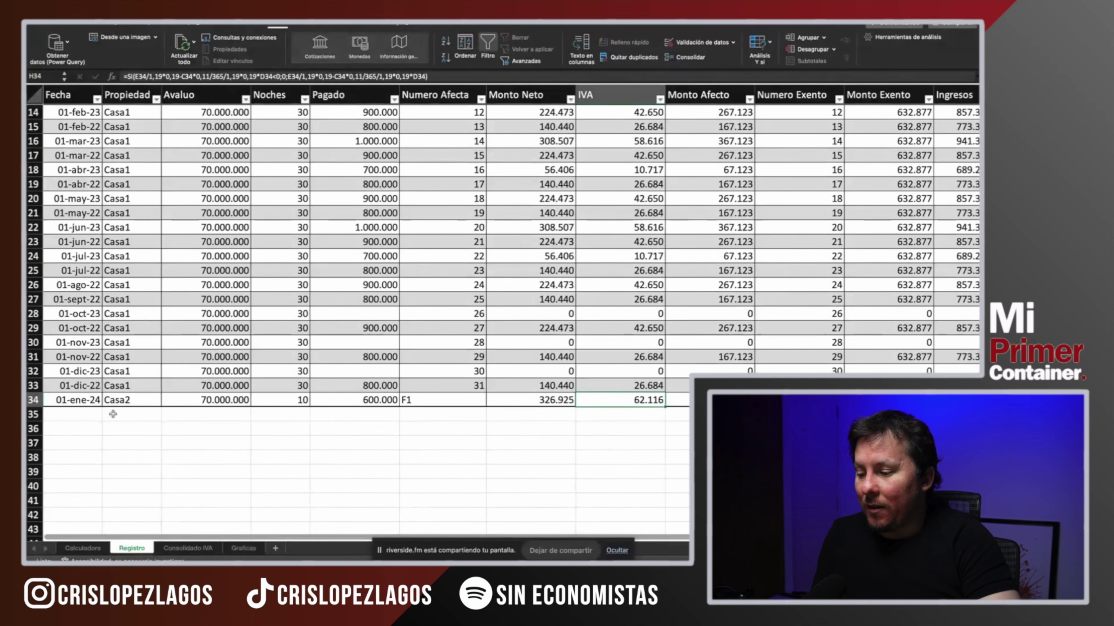
pyautogui.hotkey('ctrl', 'pagedown')
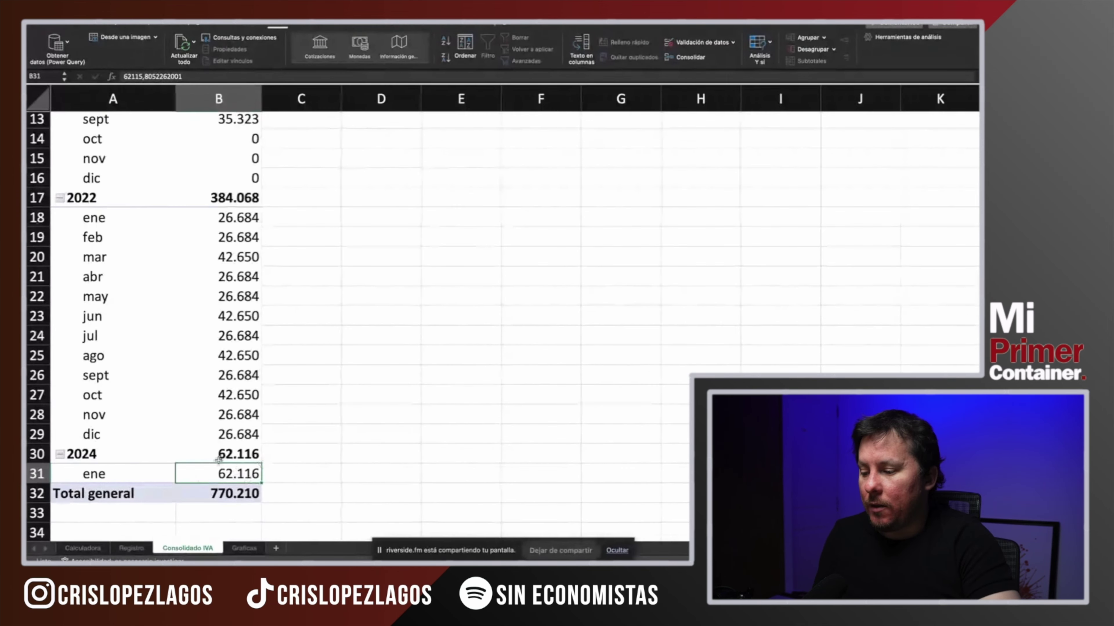
# Start another record in row 35 of the Registro sheet with Fecha 11/1/24 and Propiedad Casa2.
pyautogui.hotkey('ctrl', 'pageup')
pyautogui.click(87, 418)
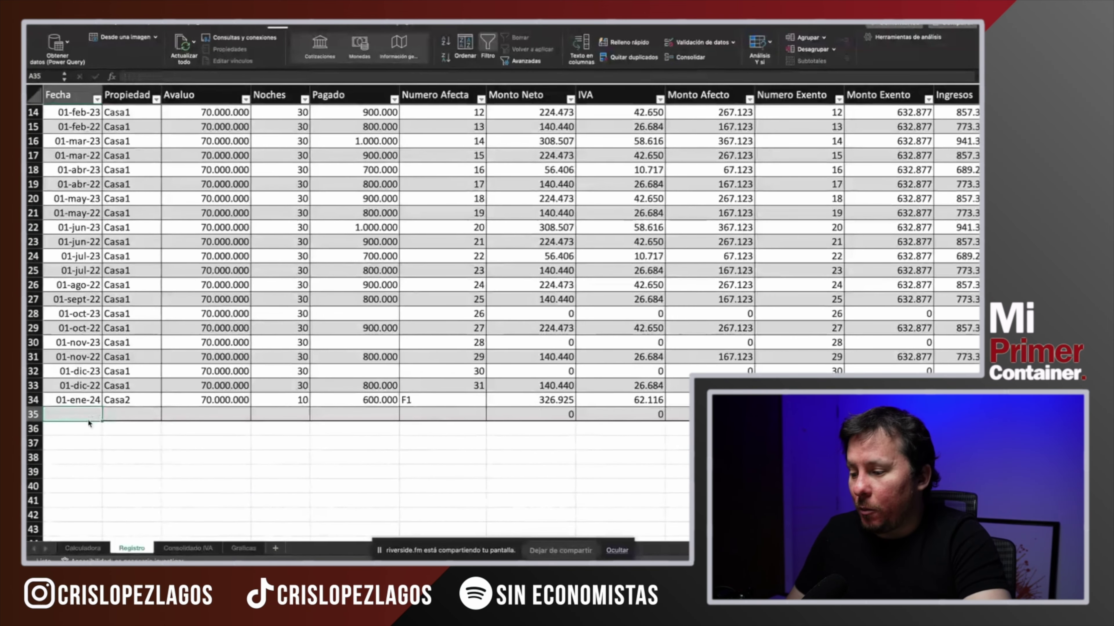
pyautogui.write('11/')
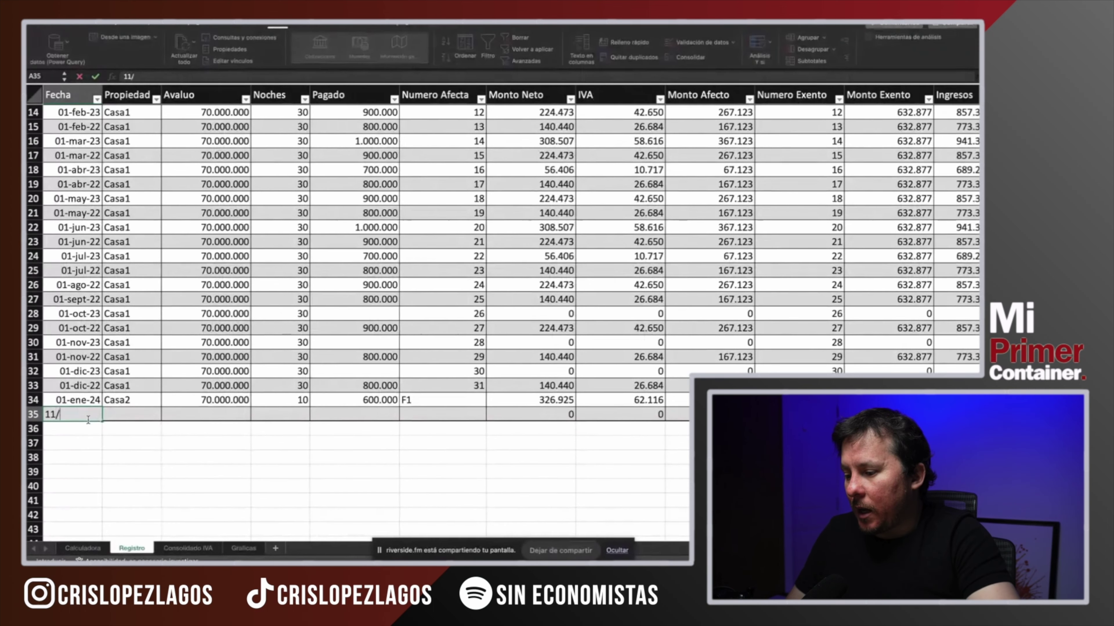
pyautogui.write('1/24')
pyautogui.press('Tab')
pyautogui.write('Casa2')
pyautogui.press('Tab')
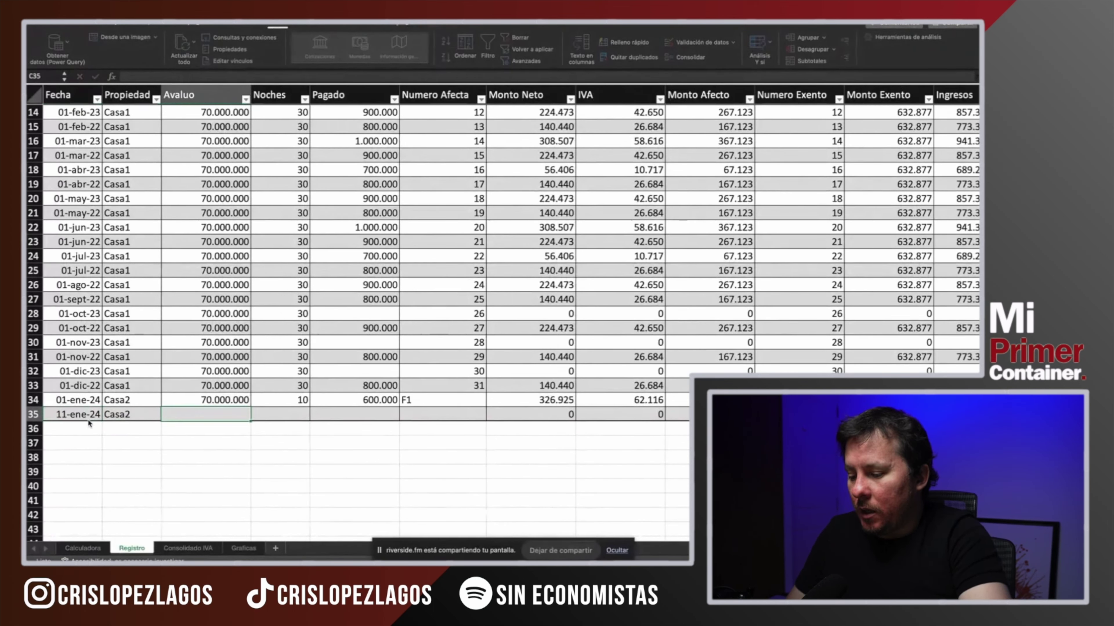
# Copy the Avaluo of the Casa2 record in row 34 into the row 35 record.
pyautogui.press('Up')
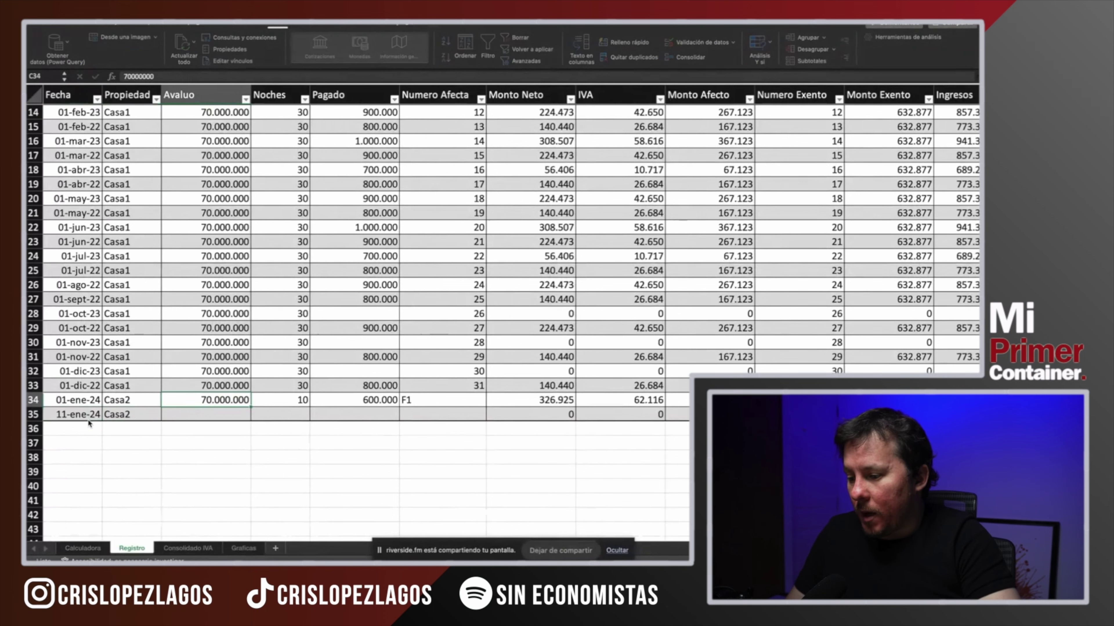
pyautogui.press('super+c')
pyautogui.press('Down')
pyautogui.press('super+v')
pyautogui.press('Tab')
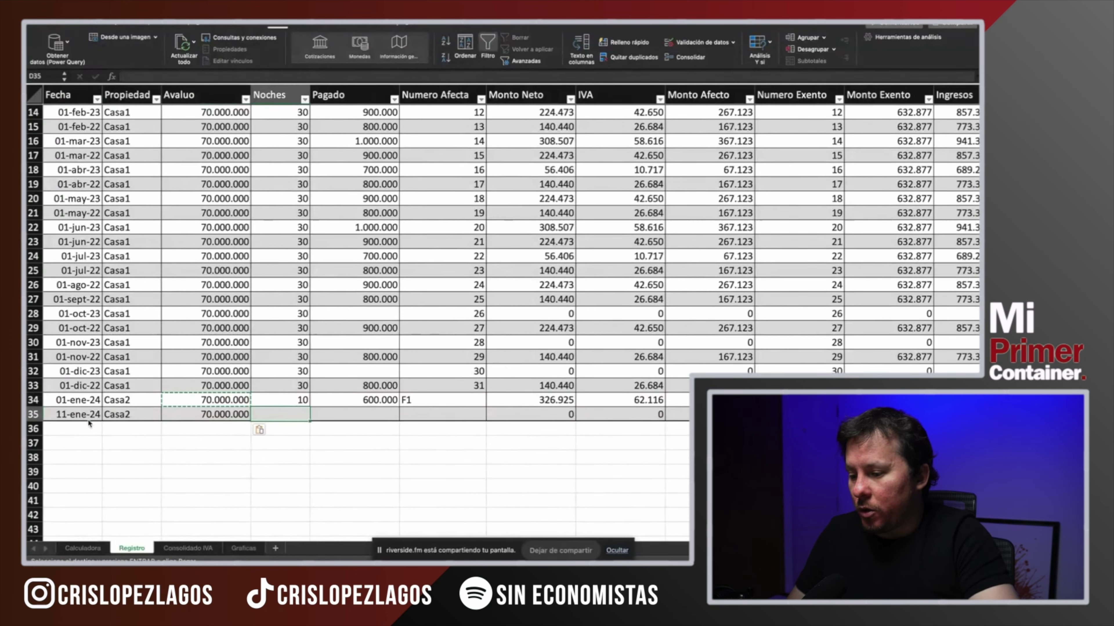
# Set Noches to 5 and Pagado to 500.000 in the row 35 record.
pyautogui.write('5')
pyautogui.press('Tab')
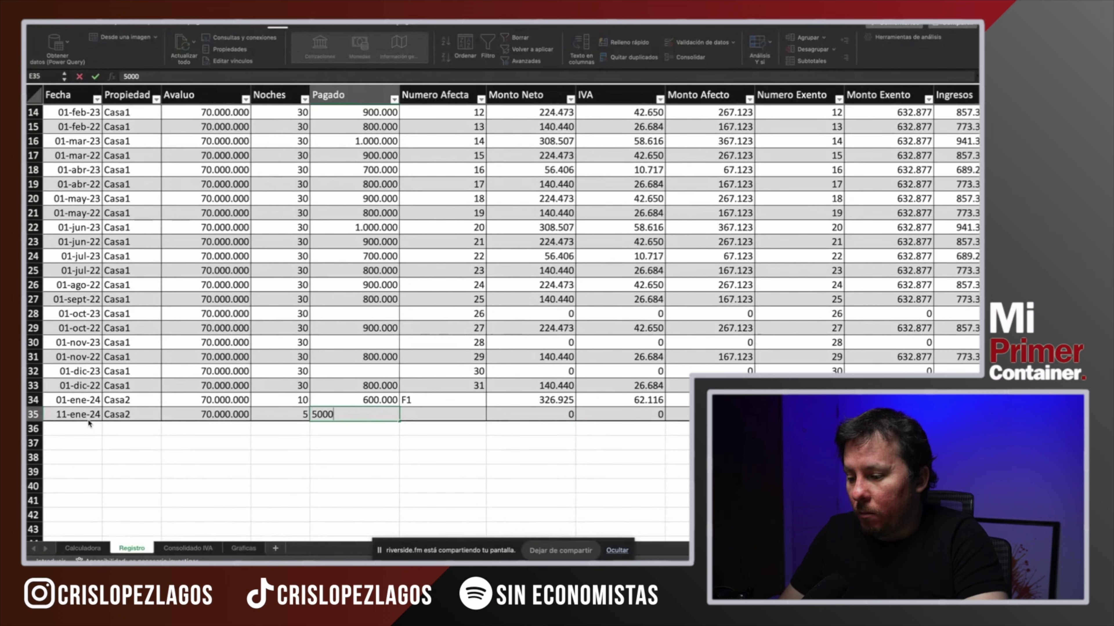
pyautogui.press('Tab')
pyautogui.press('Tab')
pyautogui.press('Tab')
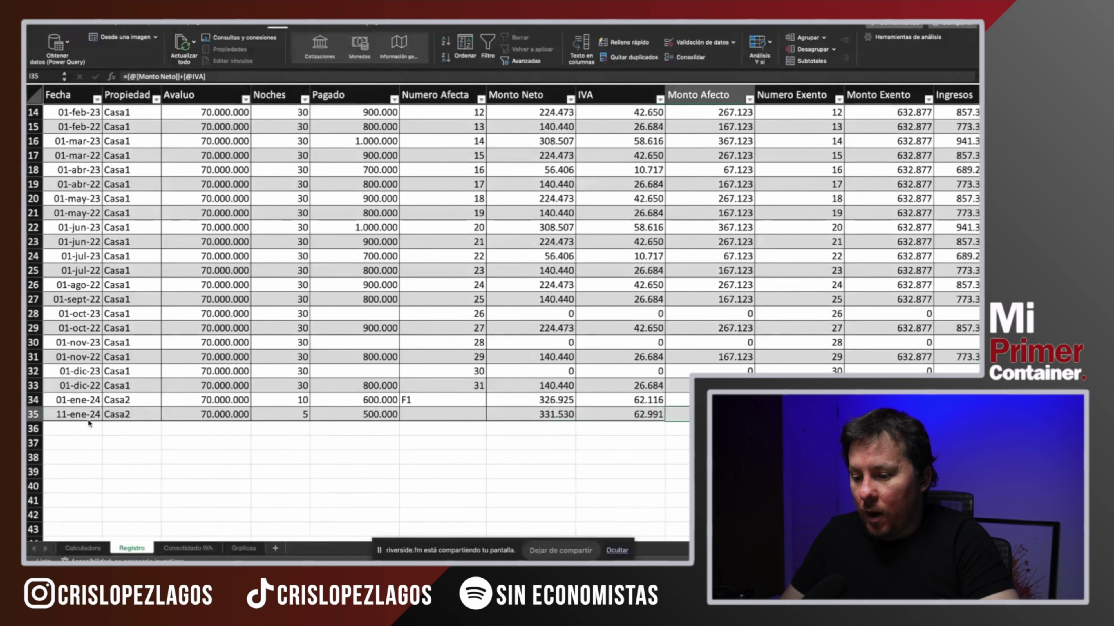
# Start a record in row 36 with Fecha 20-1-24, Propiedad Casa2, Avaluo 70.000.000 and Noches 3.
pyautogui.click(88, 422)
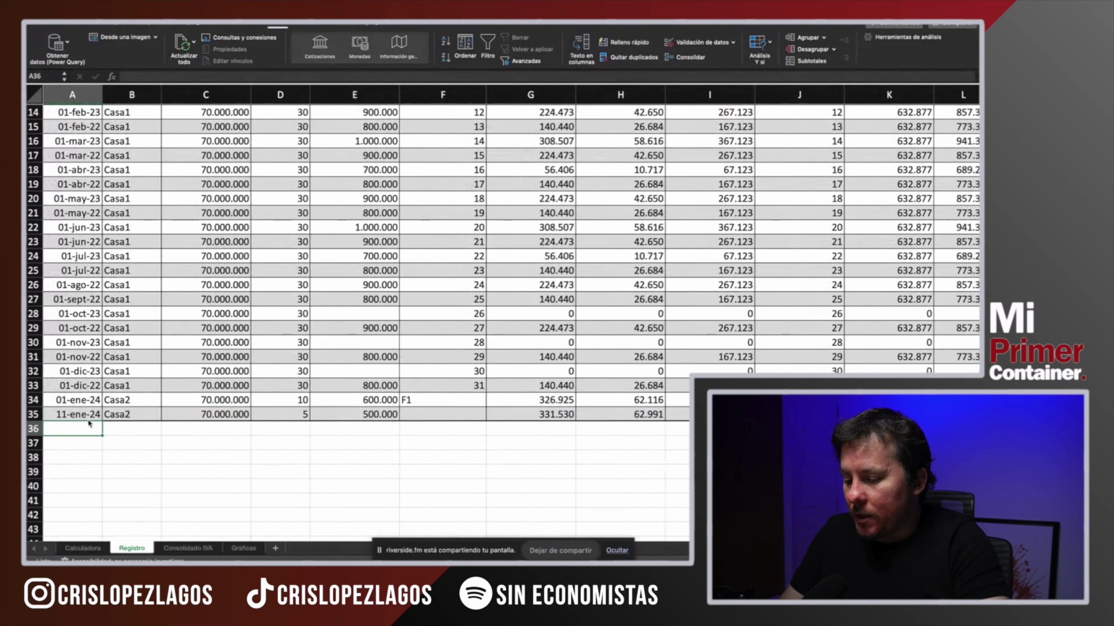
pyautogui.write('20-1-24')
pyautogui.press('Tab')
pyautogui.write('Casa2')
pyautogui.press('Tab')
pyautogui.write('70000000')
pyautogui.press('Tab')
pyautogui.write('3')
pyautogui.press('Tab')
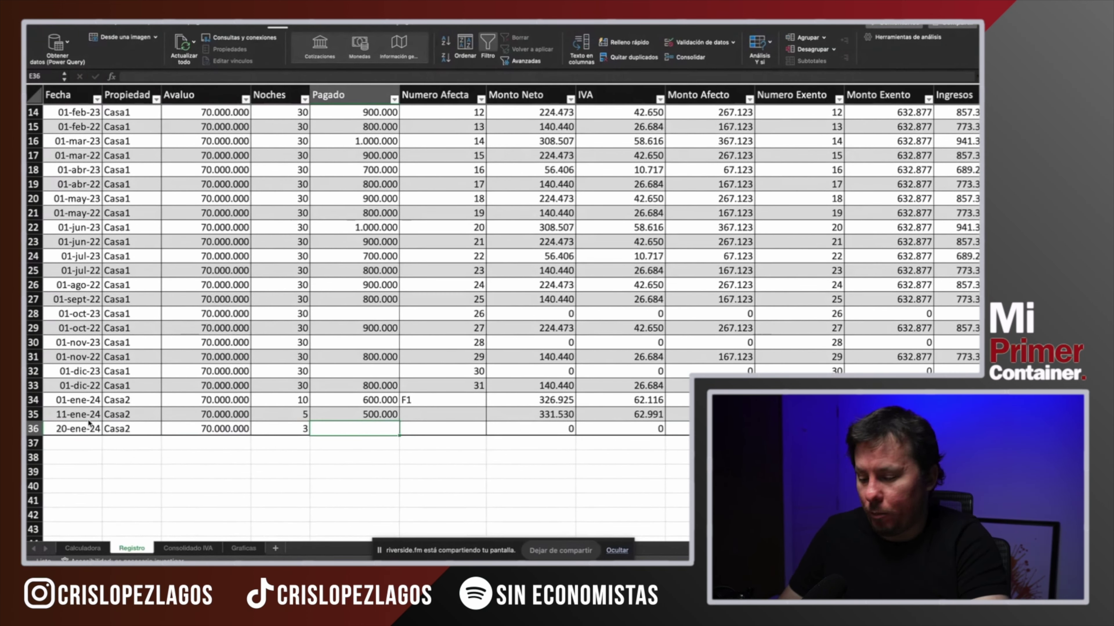
# Set Pagado to 45.000 in the row 36 record.
pyautogui.write('45000')
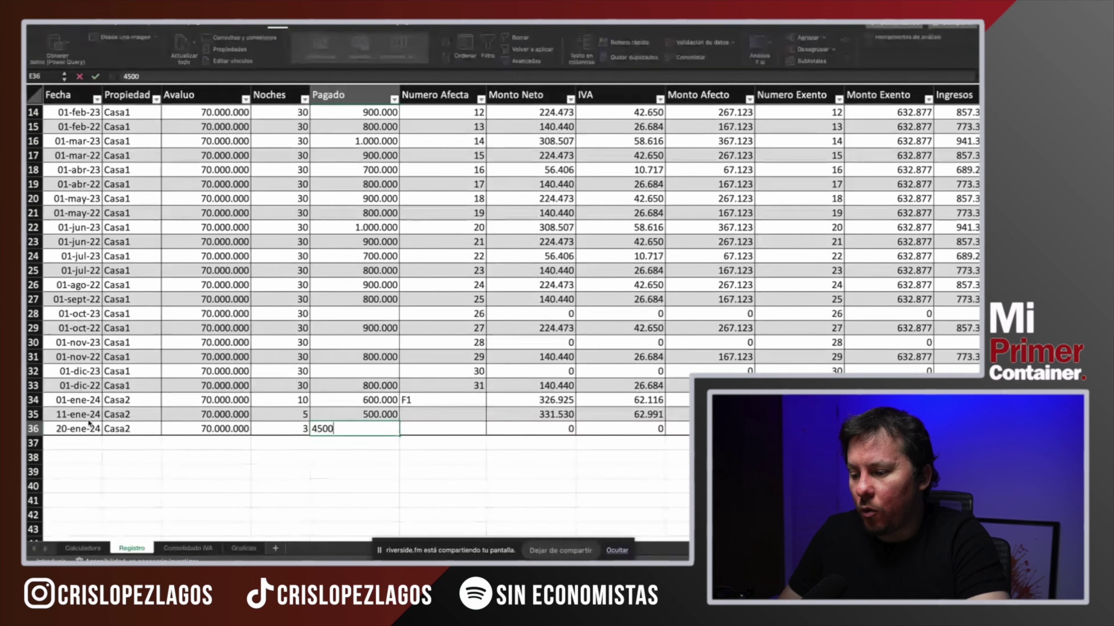
pyautogui.press('Tab')
pyautogui.press('Tab')
pyautogui.press('Tab')
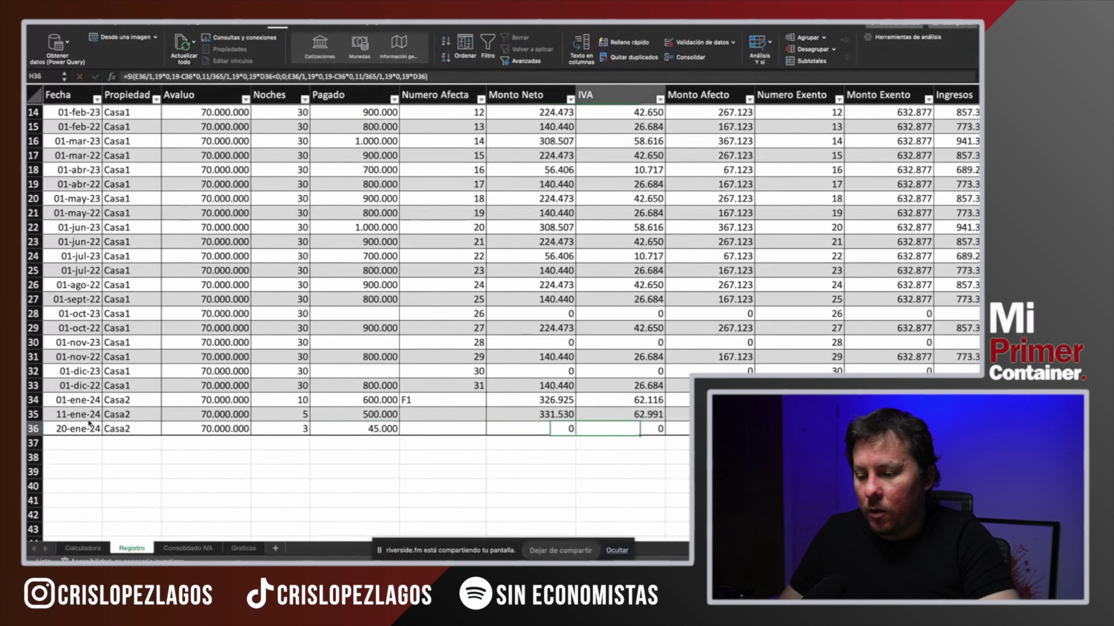
# Examine the row 36 record from Pagado to Monto Exento and the Monto Neto, IVA and Monto Afecto amounts of the rows above.
pyautogui.hscroll(2, 87, 419)
pyautogui.click(309, 438)
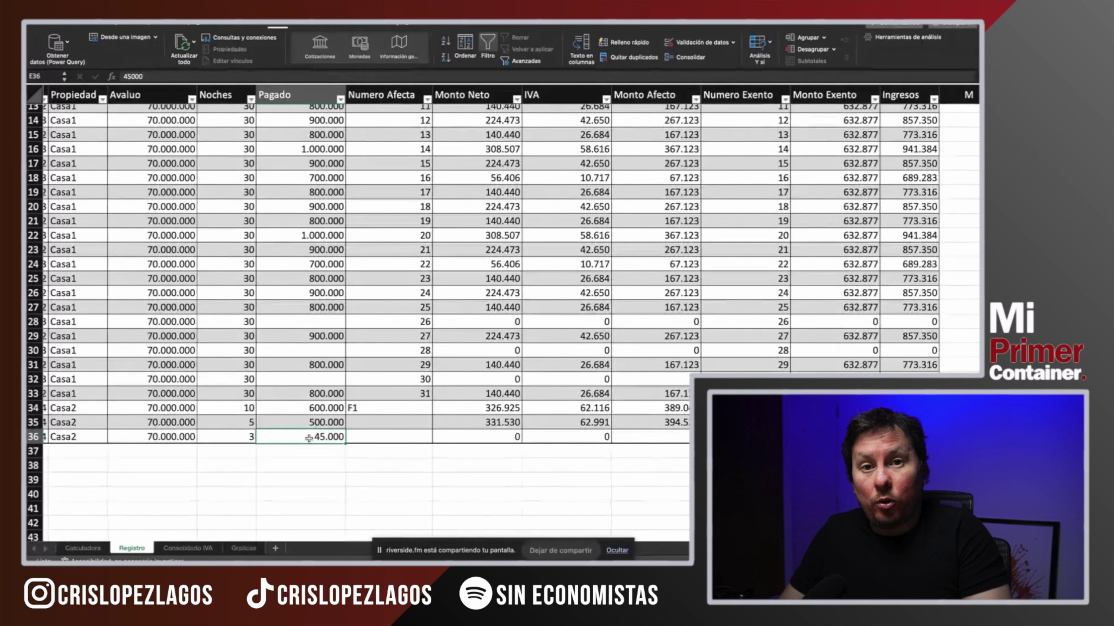
pyautogui.press('Right')
pyautogui.press('Right')
pyautogui.press('Right')
pyautogui.press('Right')
pyautogui.press('Right')
pyautogui.press('Right')
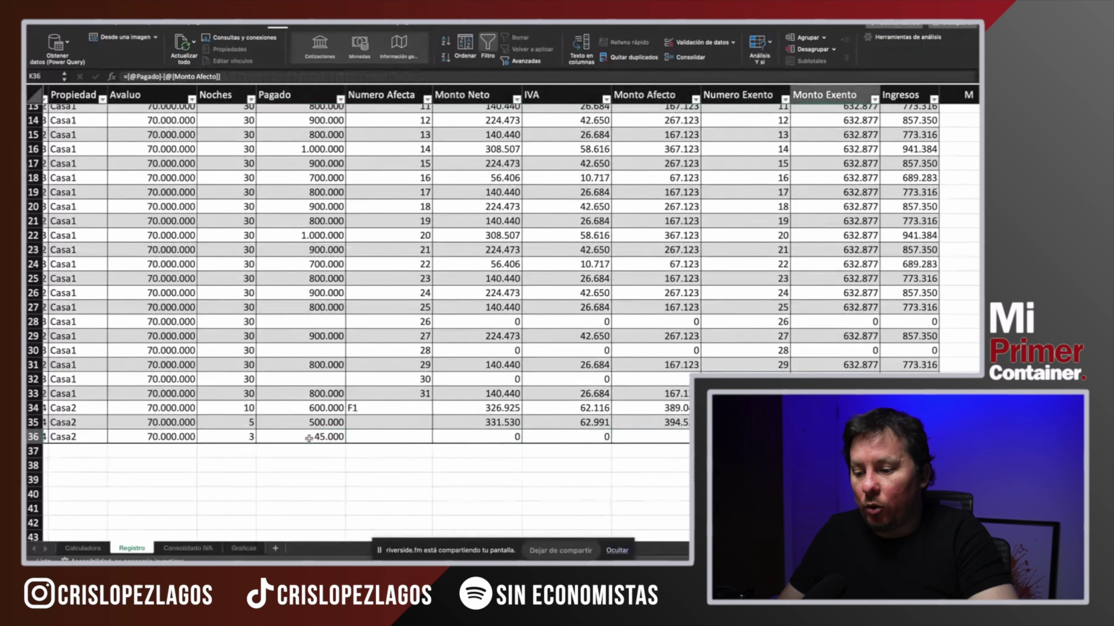
pyautogui.press('Left')
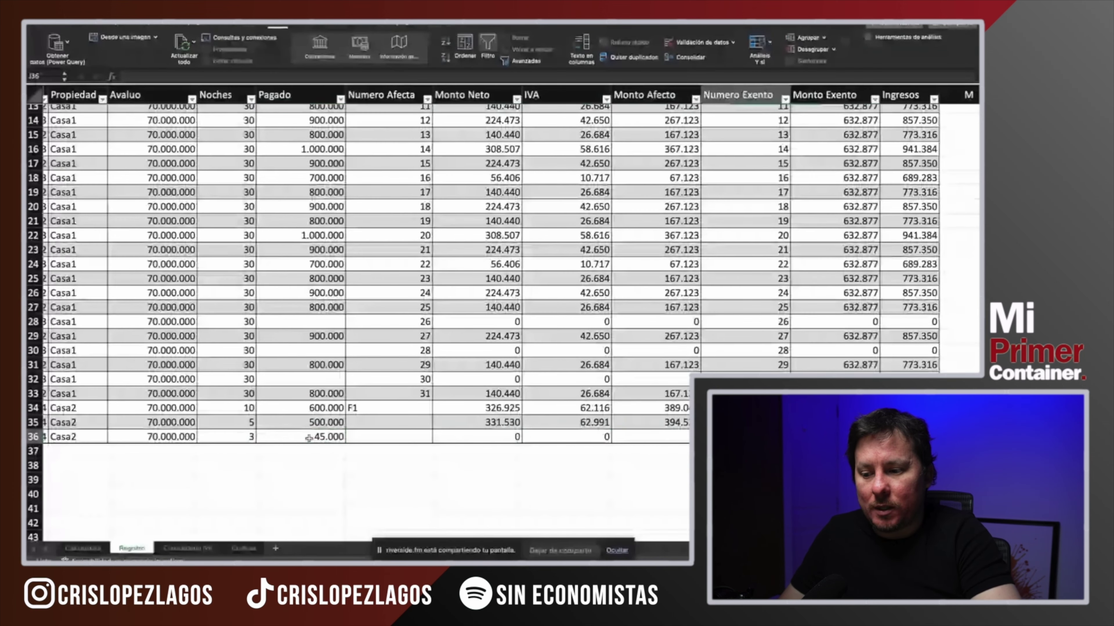
pyautogui.moveTo(478, 350); pyautogui.dragTo(658, 422)
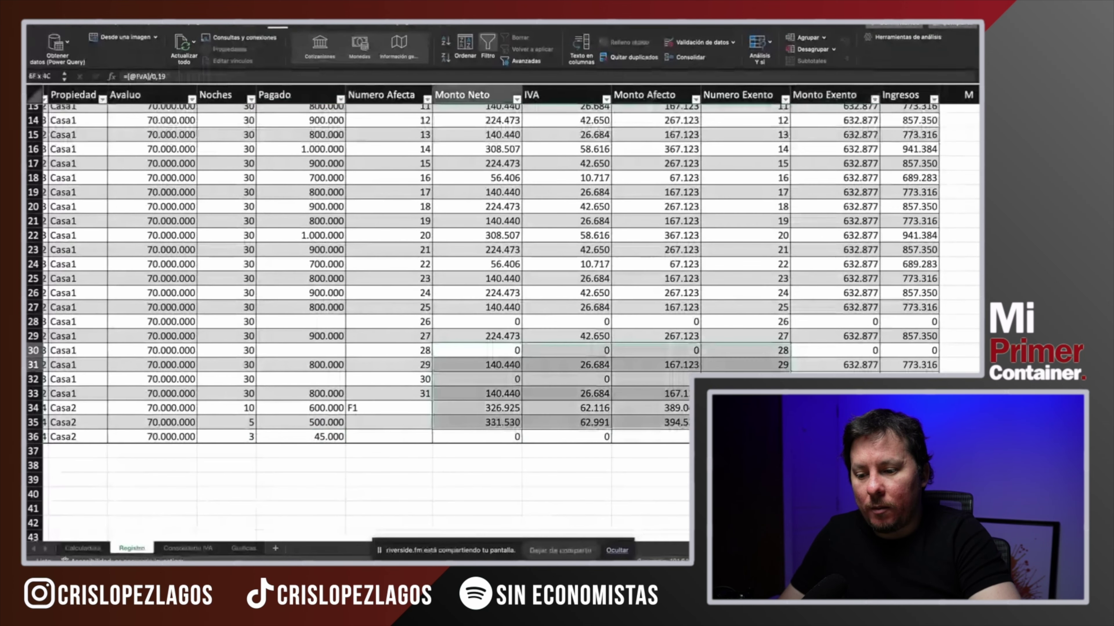
# Take the ene 2024 IVA from the Consolidado IVA sheet, switch to the SII Formulario 29 in the browser and enter 125.106 in code 713.
pyautogui.hotkey('ctrl', 'pagedown')
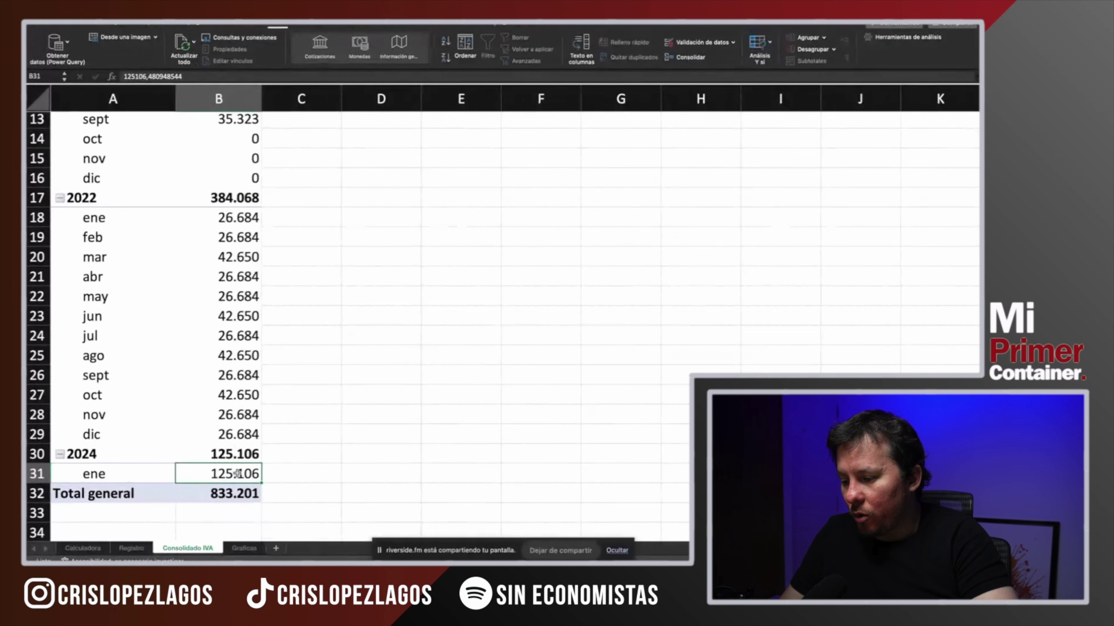
pyautogui.press('super+Tab')
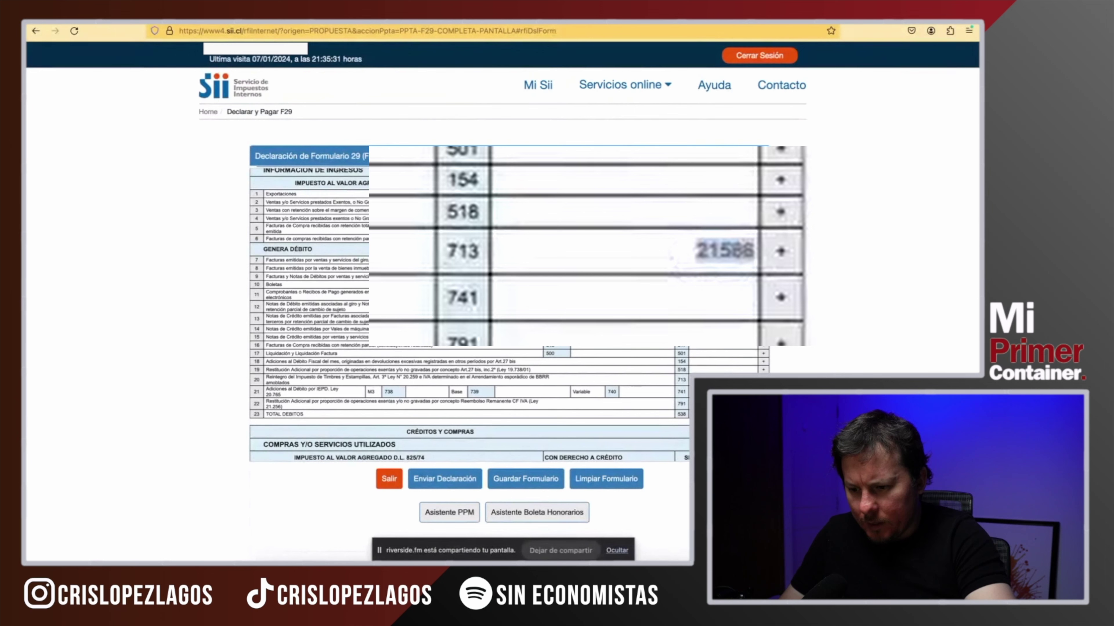
pyautogui.doubleClick(715, 248)
pyautogui.hotkey('ctrl', 'v')
pyautogui.press('Left')
pyautogui.press('Left')
pyautogui.press('Left')
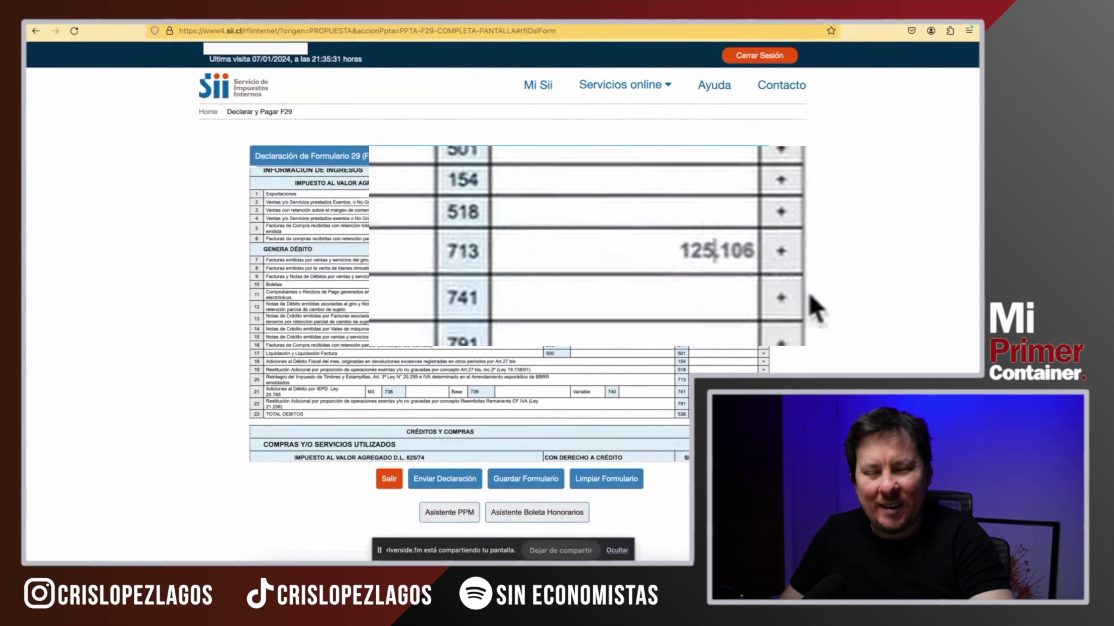
pyautogui.press('BackSpace')
pyautogui.click(844, 292)
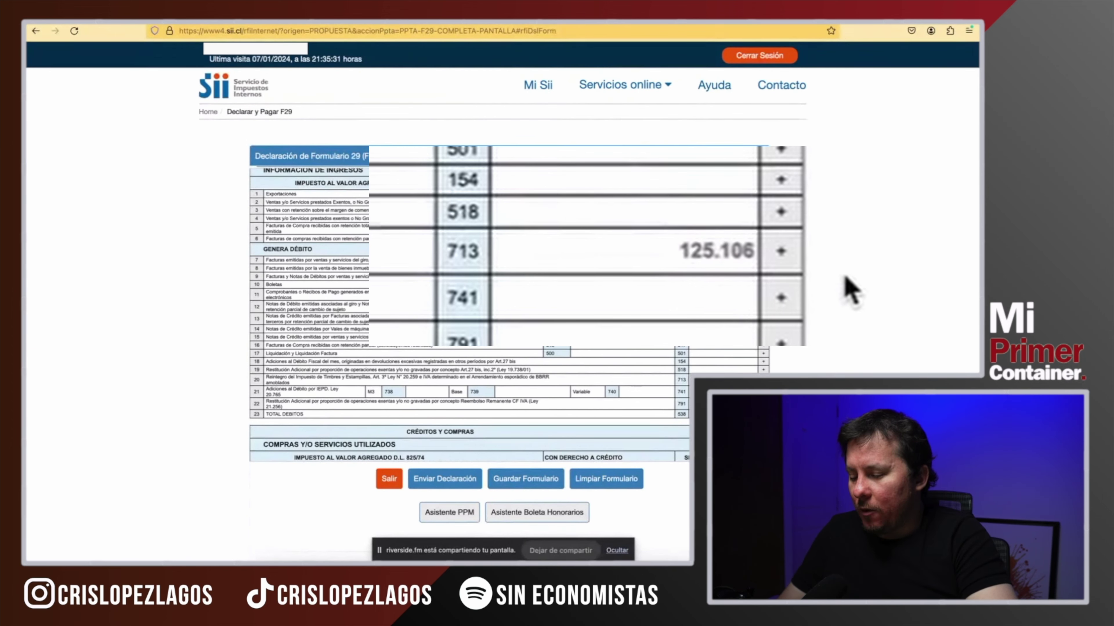
# Return to the workbook and examine the Ingresos Mensuales and Ingresos Acumulados charts in the Graficas sheet, comparing the monthly bars across years.
pyautogui.hotkey('ctrl', 'Left')
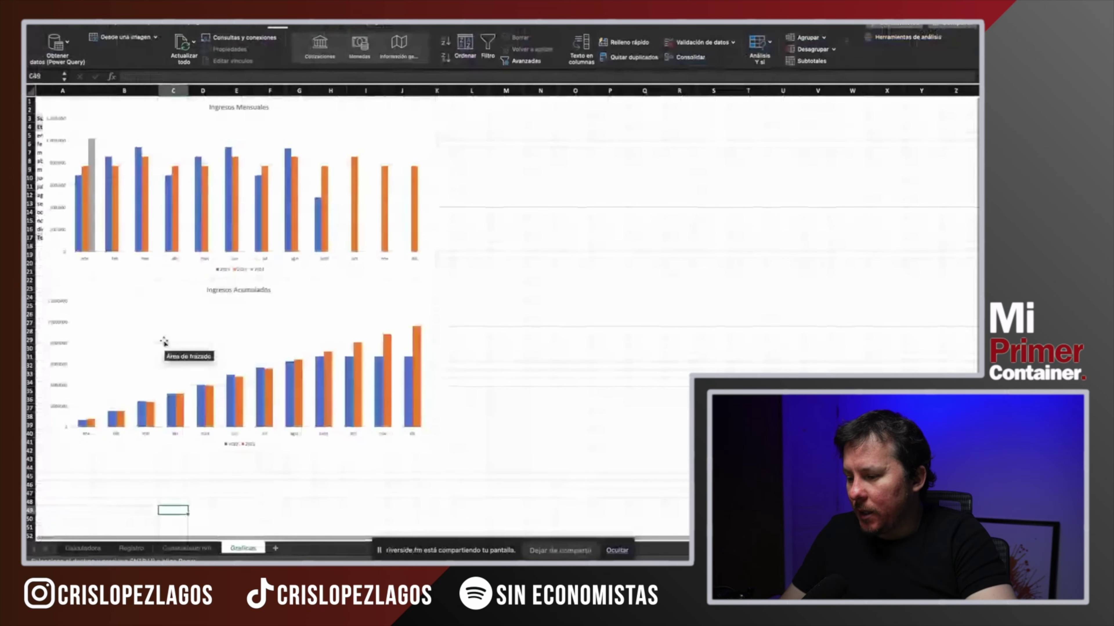
pyautogui.moveTo(88, 190)
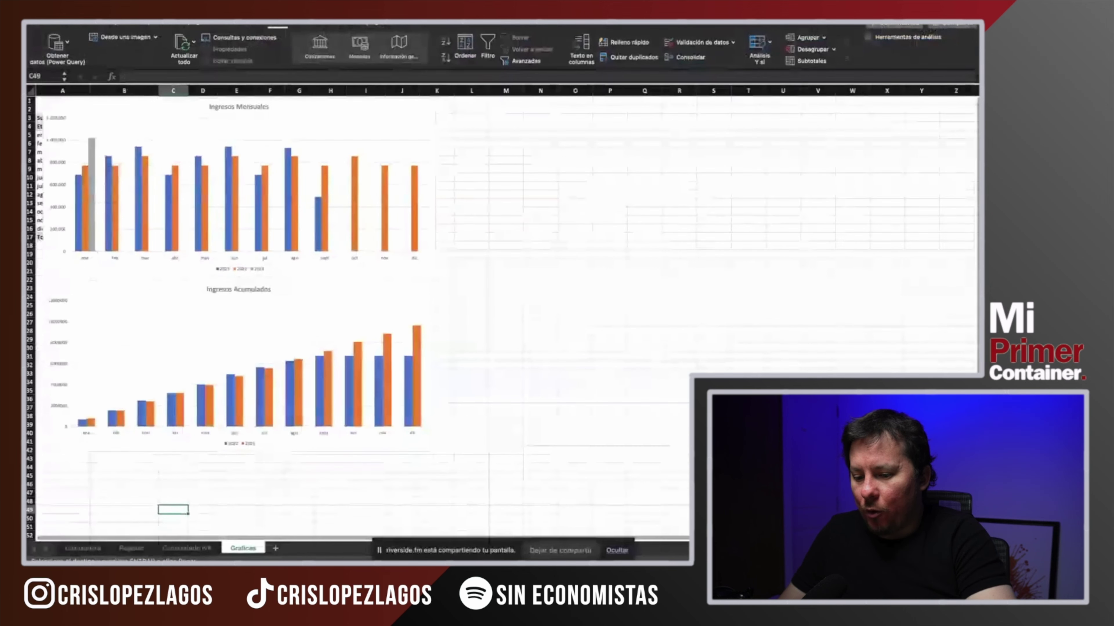
pyautogui.scroll(2, 502, 313)
pyautogui.scroll(3, 821, 362)
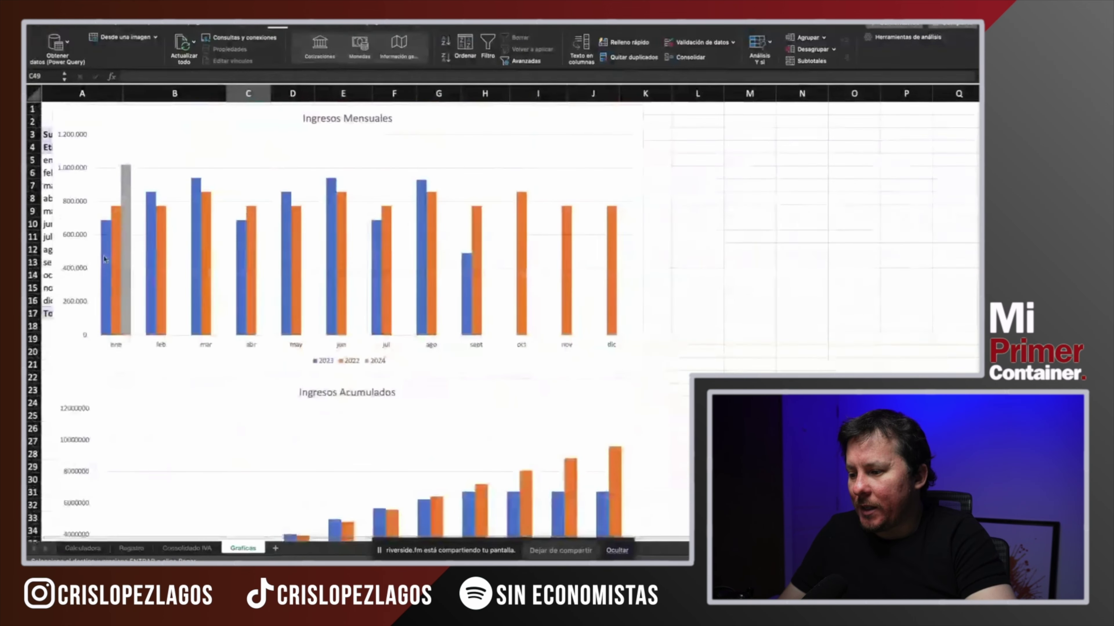
pyautogui.moveTo(123, 283)
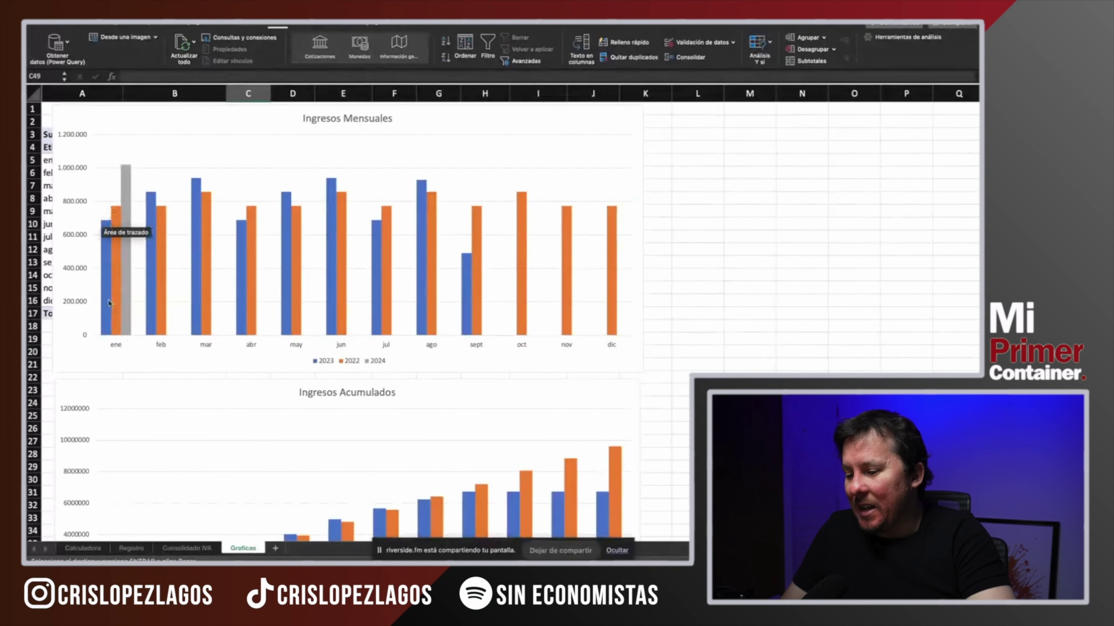
pyautogui.scroll(-3, 117, 341)
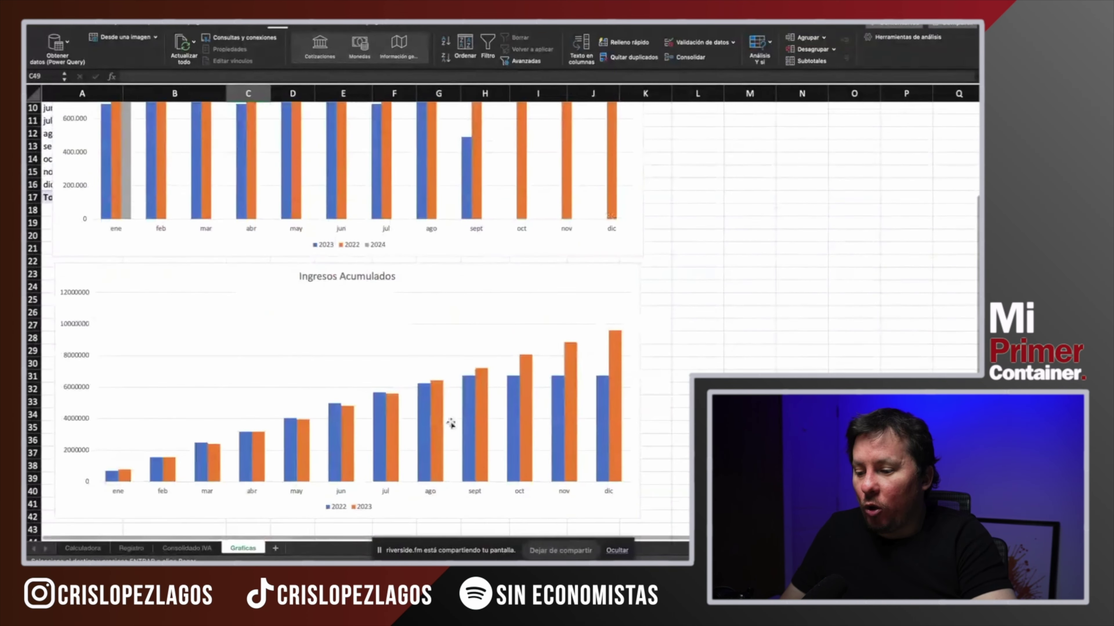
pyautogui.moveTo(521, 424)
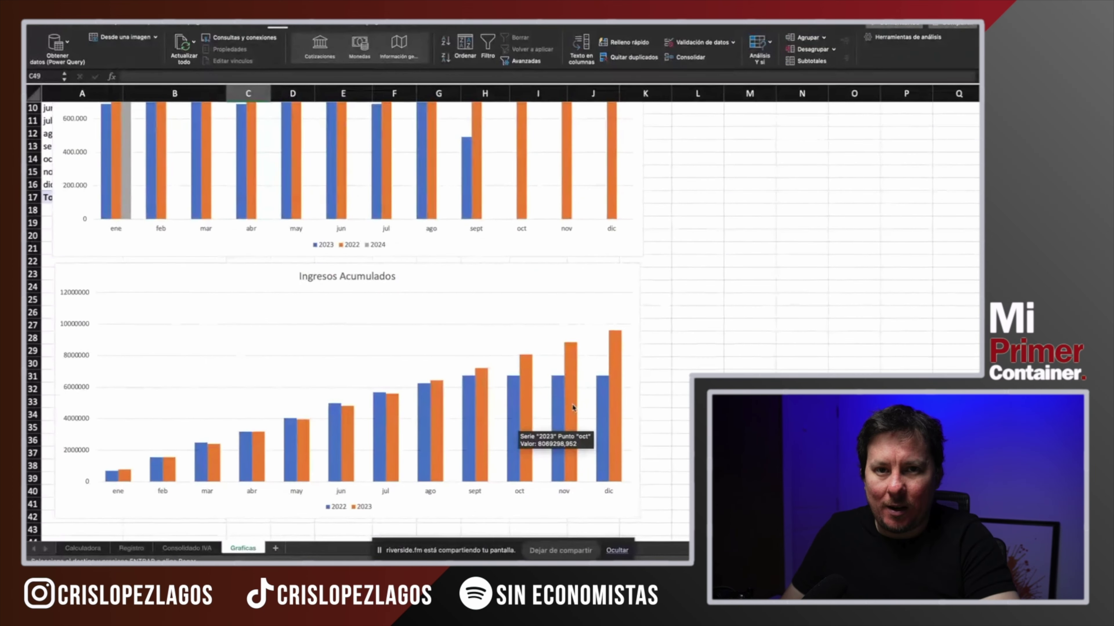
pyautogui.moveTo(573, 407)
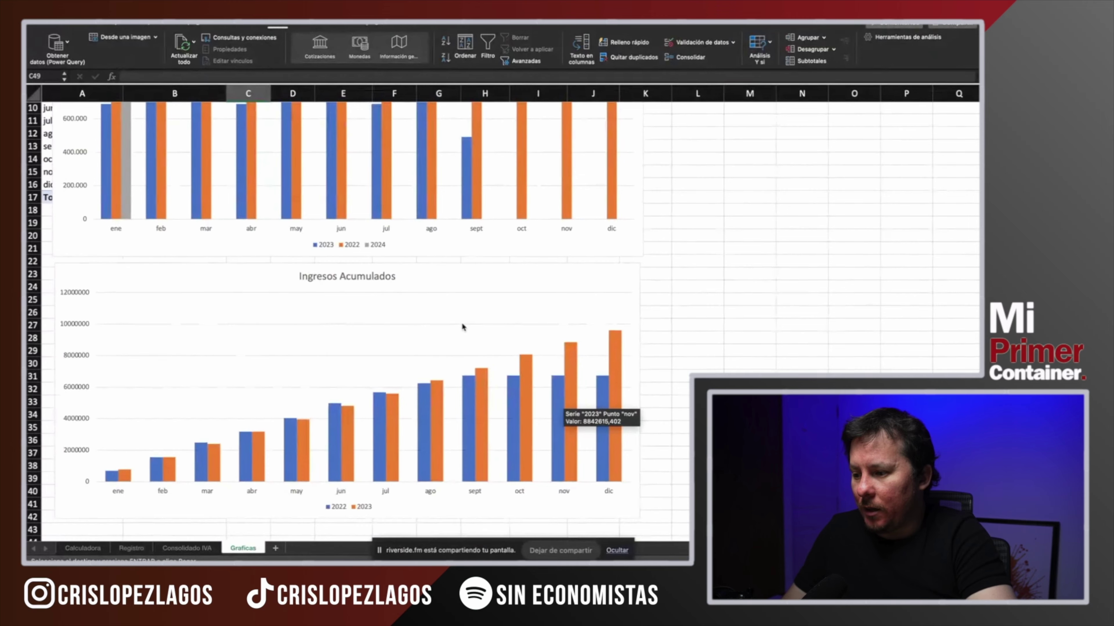
pyautogui.scroll(5, 462, 327)
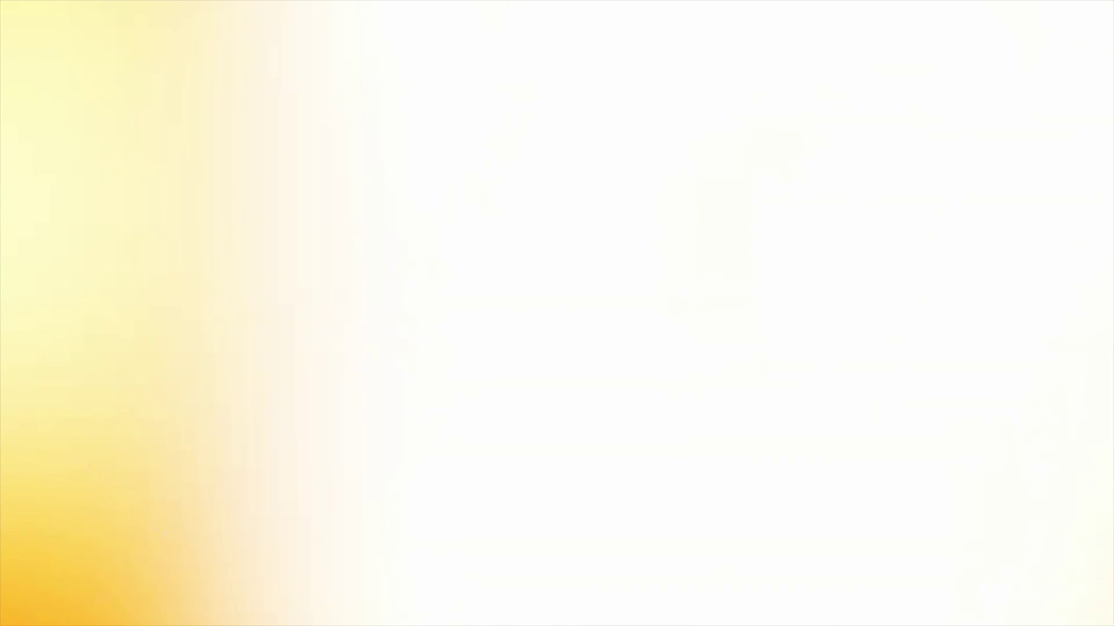